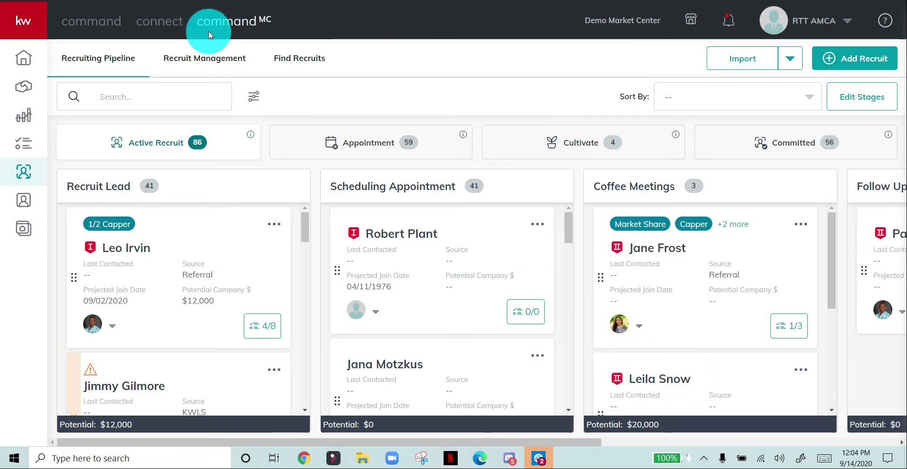
Go to the recruits area from the CommandMC home page and show the Appointment phase of the recruiting pipeline.
{"action": "left_click", "coordinate": [235, 20]}
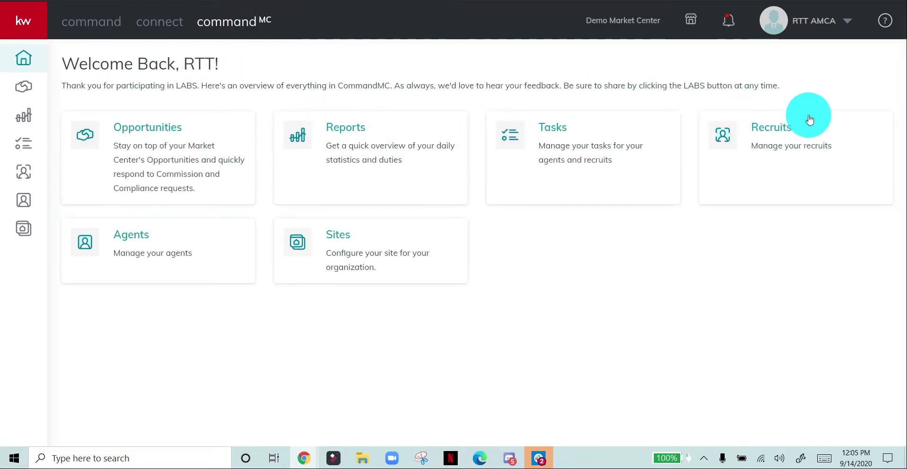
{"action": "left_click", "coordinate": [772, 132]}
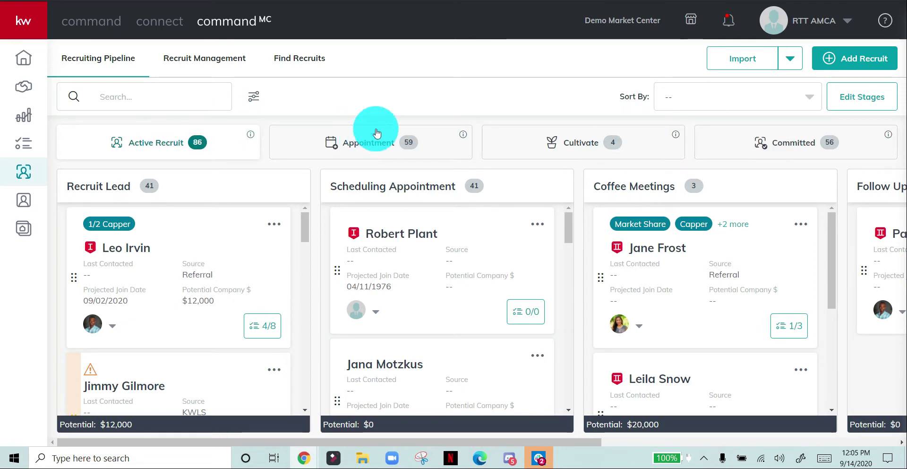
{"action": "left_click", "coordinate": [371, 148]}
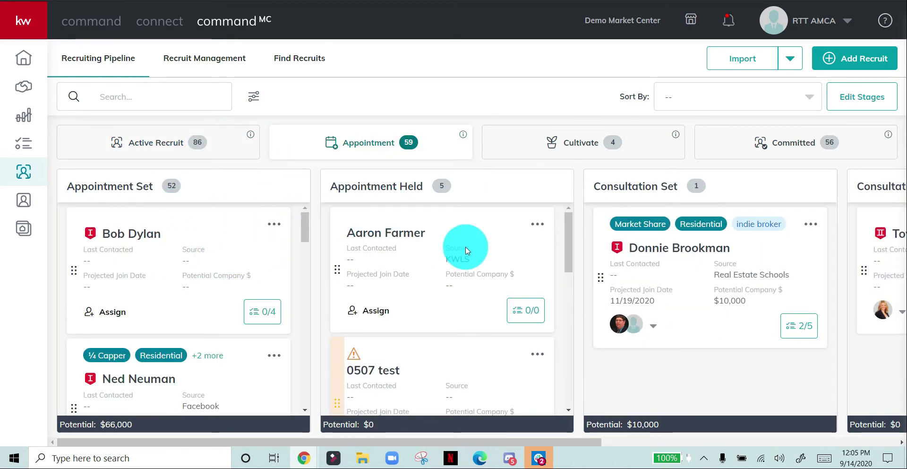
{"action": "scroll", "coordinate": [486, 265], "scroll_direction": "down", "scroll_amount": 3}
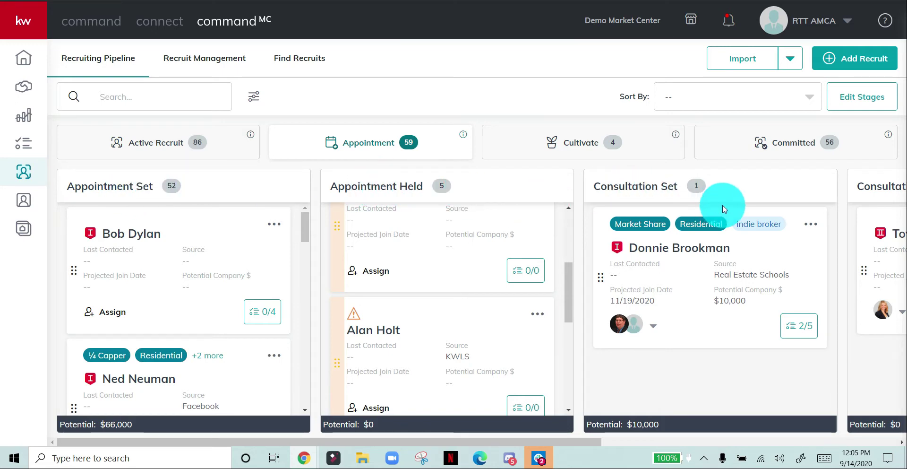
{"action": "left_click_drag", "start_coordinate": [523, 441], "coordinate": [421, 422]}
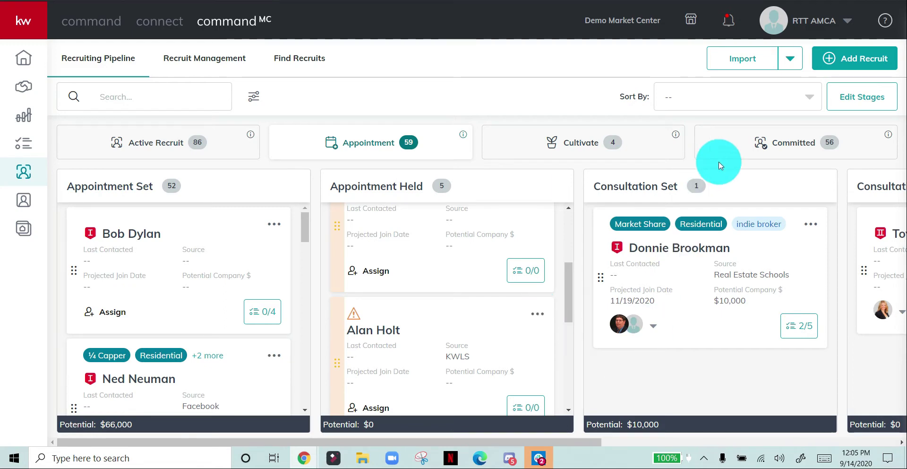
Review the Appointment Set stage's checklist in the Appointment stage editor, save it as is and close the editor.
{"action": "left_click", "coordinate": [841, 101]}
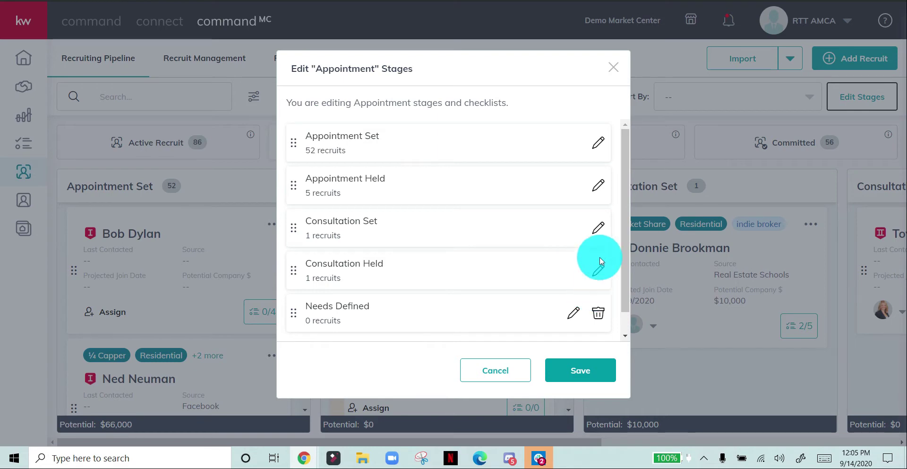
{"action": "left_click", "coordinate": [600, 143]}
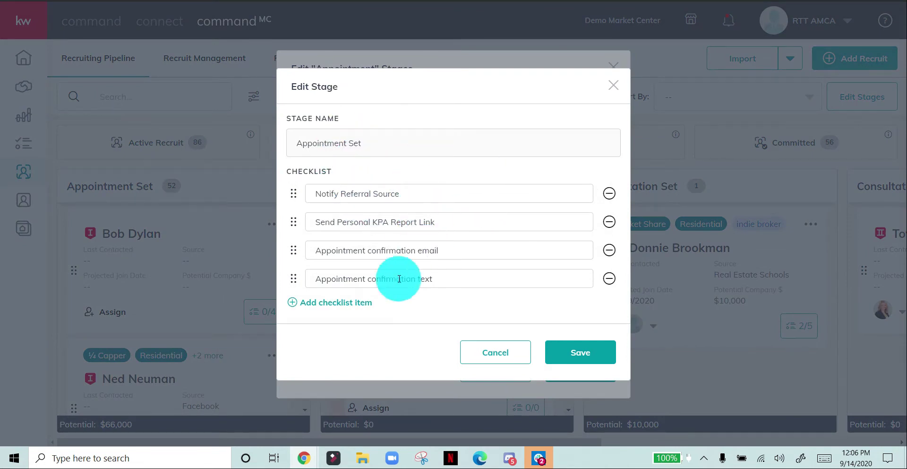
{"action": "left_click", "coordinate": [592, 360]}
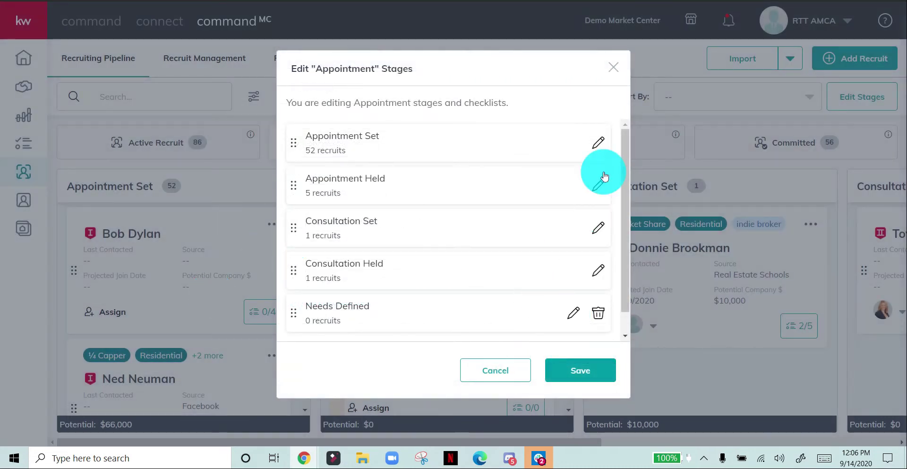
{"action": "left_click", "coordinate": [612, 68]}
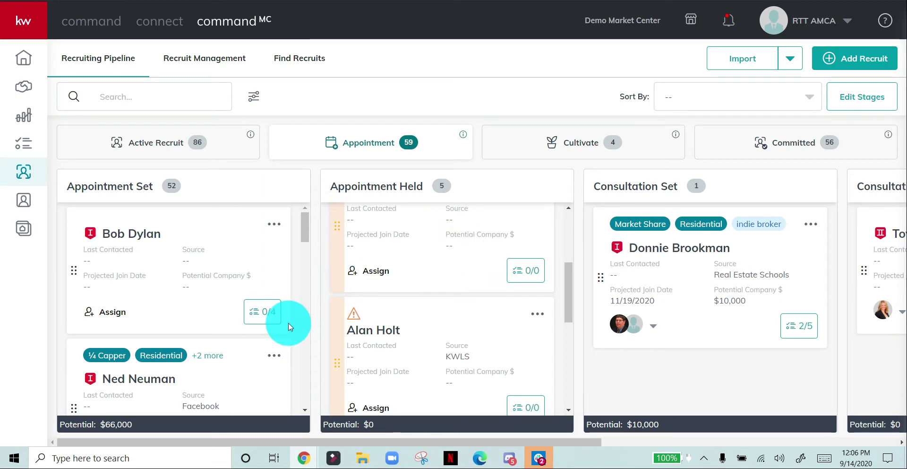
In the first Appointment Set recruit's checklist, assign Notify Referral Source to DemoMC AssistantTL5000, due September 18, 2020 at 12:06 PM.
{"action": "left_click", "coordinate": [263, 312]}
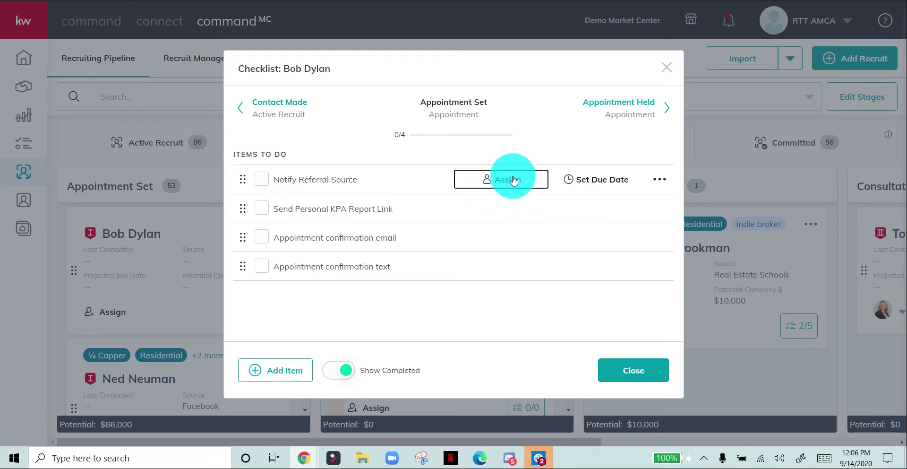
{"action": "left_click", "coordinate": [514, 180]}
{"action": "left_click_drag", "start_coordinate": [445, 125], "coordinate": [446, 205]}
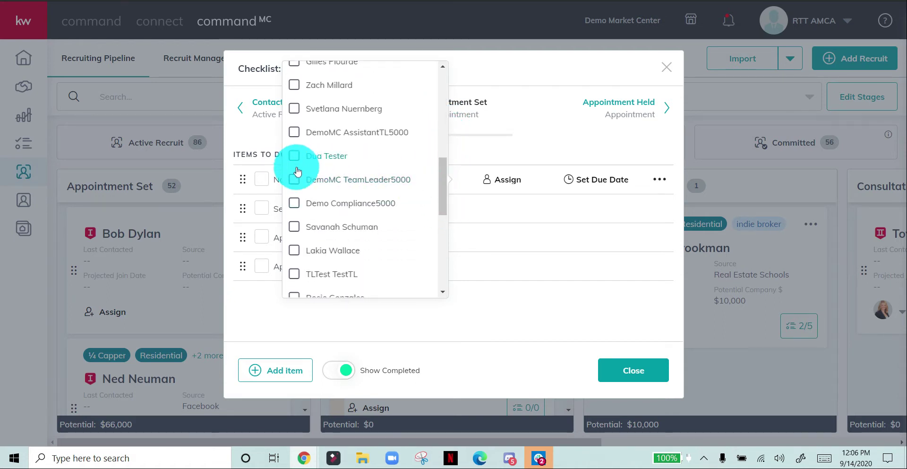
{"action": "left_click", "coordinate": [293, 133]}
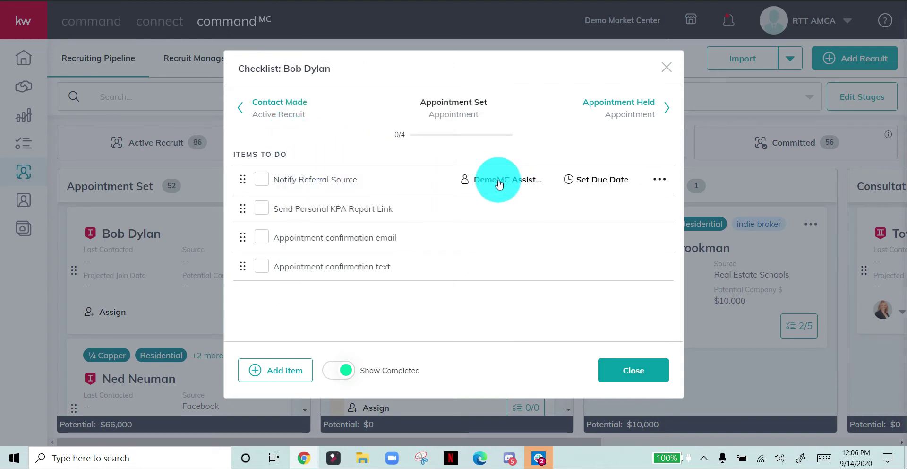
{"action": "left_click", "coordinate": [584, 184]}
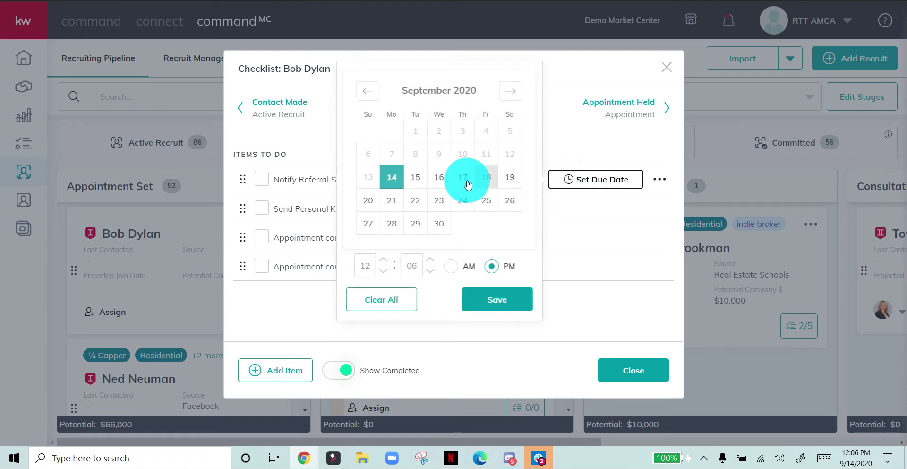
{"action": "left_click", "coordinate": [484, 178]}
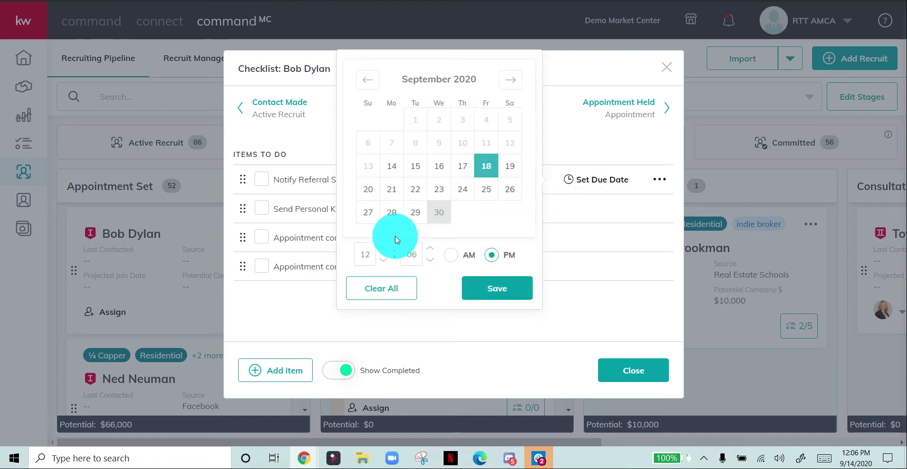
{"action": "left_click", "coordinate": [495, 285]}
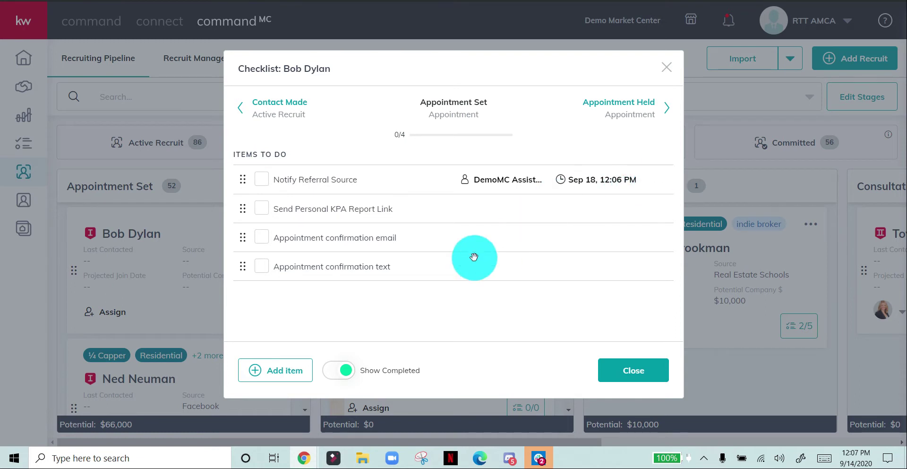
Open a blank new checklist item entry, mark Notify Referral Source as completed and close the checklist.
{"action": "left_click", "coordinate": [294, 375]}
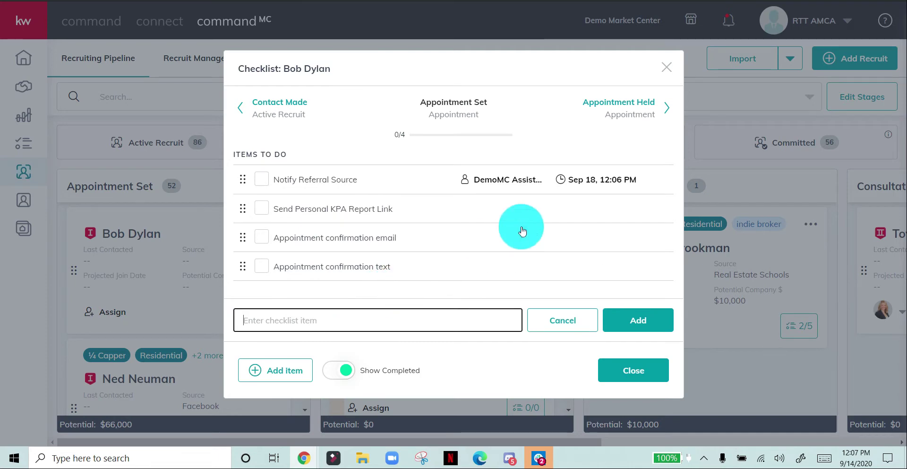
{"action": "left_click", "coordinate": [528, 360]}
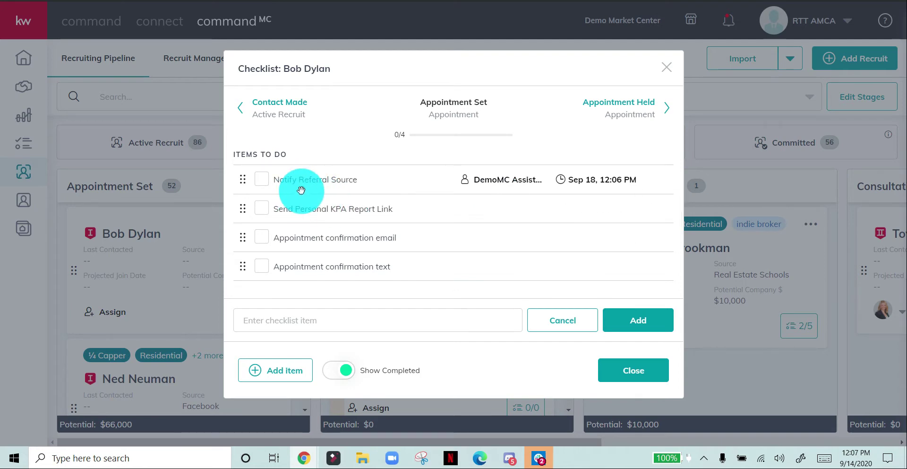
{"action": "mouse_move", "coordinate": [333, 265]}
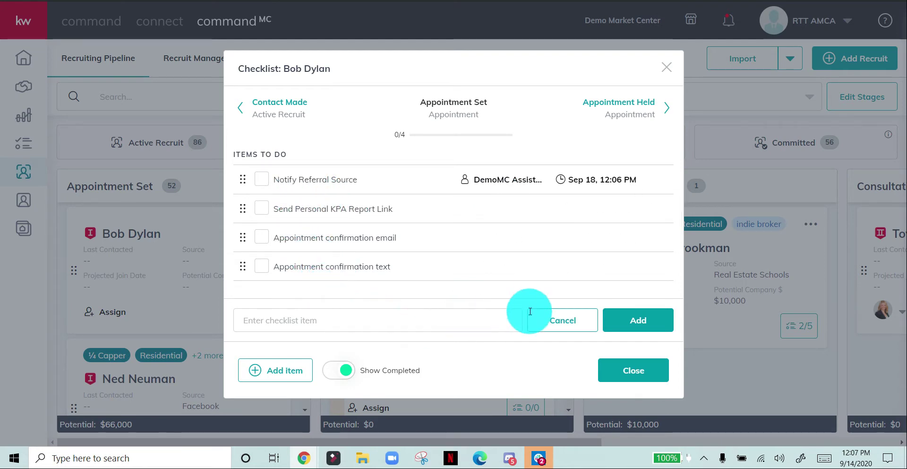
{"action": "left_click", "coordinate": [263, 181]}
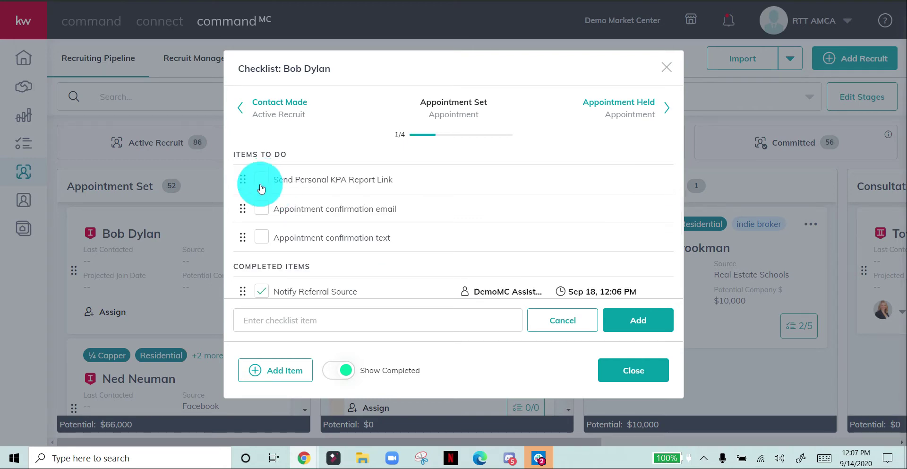
{"action": "left_click", "coordinate": [627, 371]}
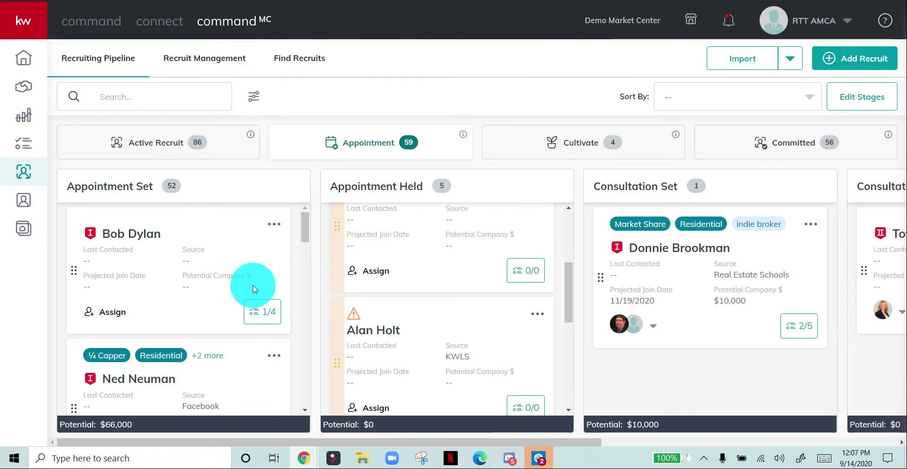
Examine the first Appointment Set recruit's full details, including production metrics and work history, and return to the pipeline.
{"action": "left_click_drag", "start_coordinate": [201, 233], "coordinate": [264, 274]}
{"action": "left_click_drag", "start_coordinate": [162, 286], "coordinate": [274, 243]}
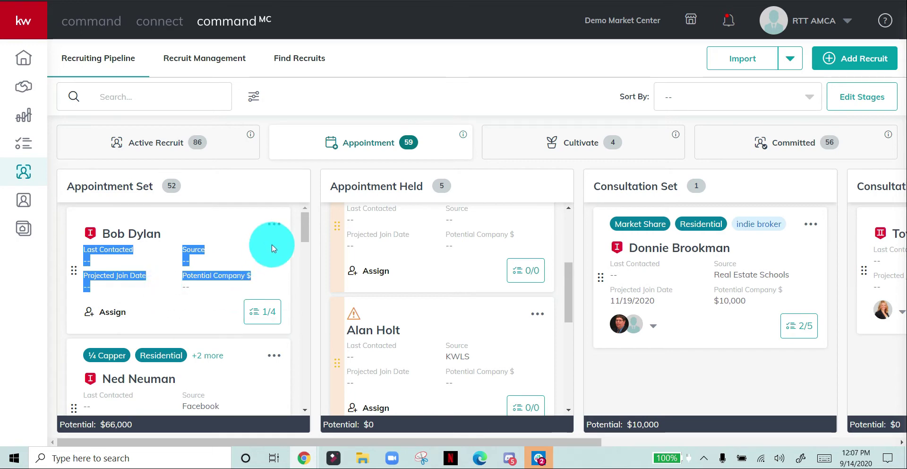
{"action": "left_click", "coordinate": [273, 224]}
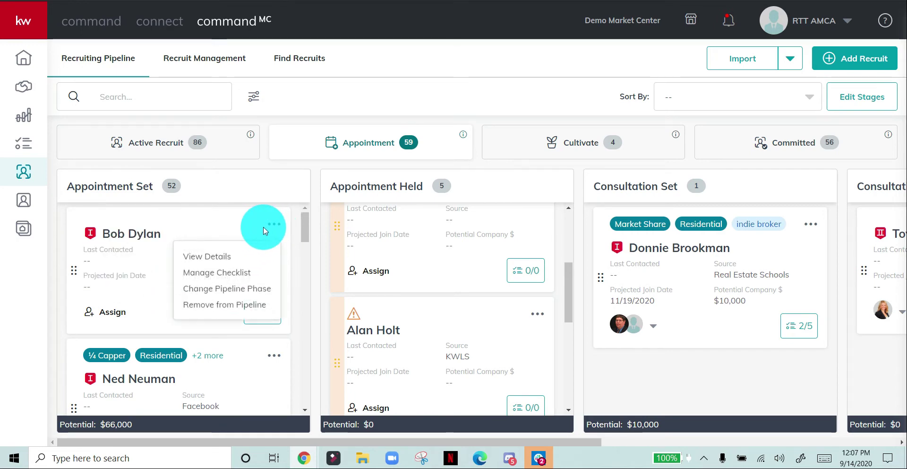
{"action": "left_click", "coordinate": [223, 258]}
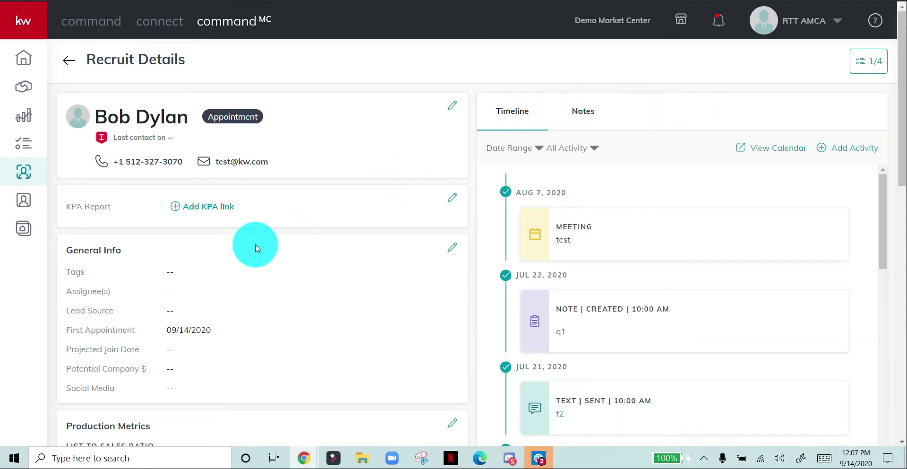
{"action": "scroll", "coordinate": [173, 280], "scroll_direction": "down", "scroll_amount": 2}
{"action": "scroll", "coordinate": [173, 280], "scroll_direction": "down", "scroll_amount": 6}
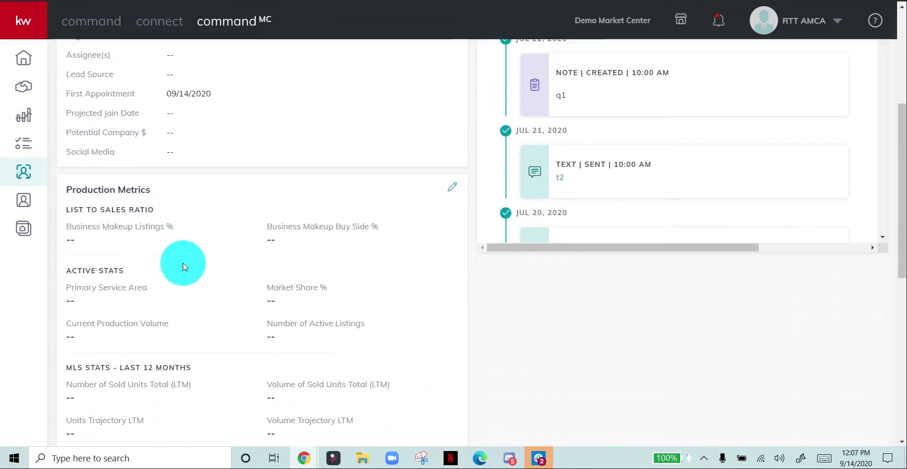
{"action": "scroll", "coordinate": [184, 268], "scroll_direction": "down", "scroll_amount": 4}
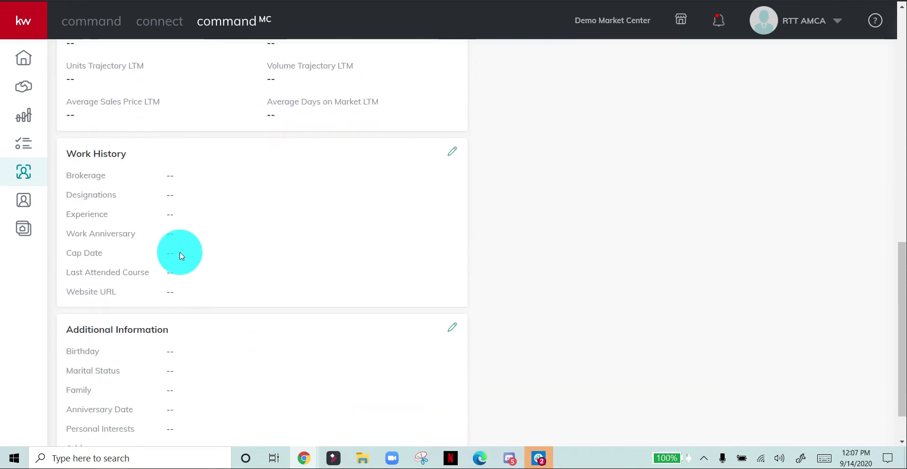
{"action": "scroll", "coordinate": [180, 256], "scroll_direction": "down", "scroll_amount": 1}
{"action": "scroll", "coordinate": [191, 239], "scroll_direction": "up", "scroll_amount": 13}
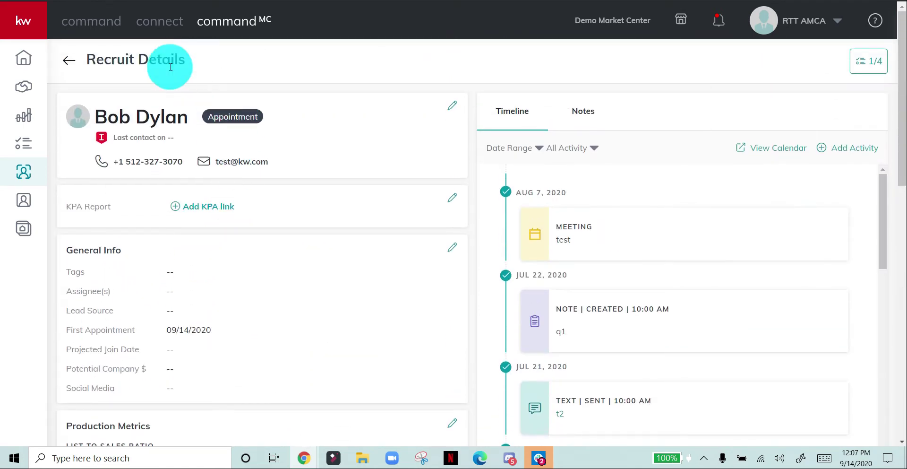
{"action": "left_click", "coordinate": [71, 65]}
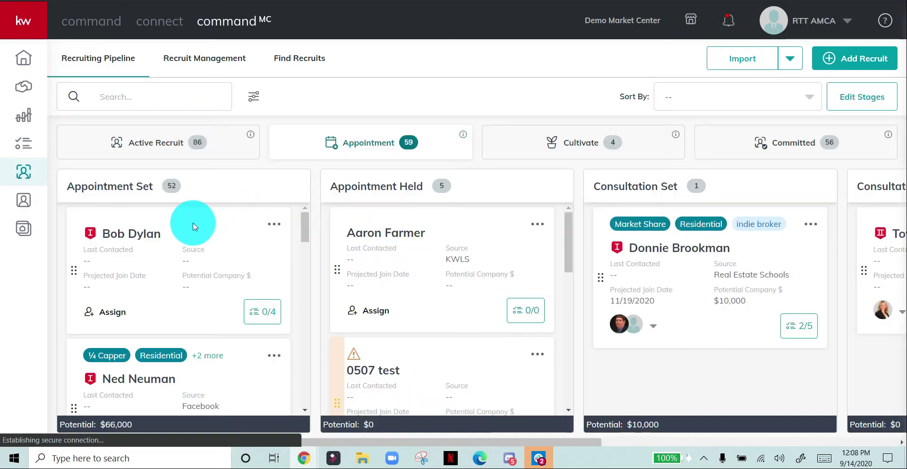
{"action": "left_click_drag", "start_coordinate": [192, 226], "coordinate": [215, 244]}
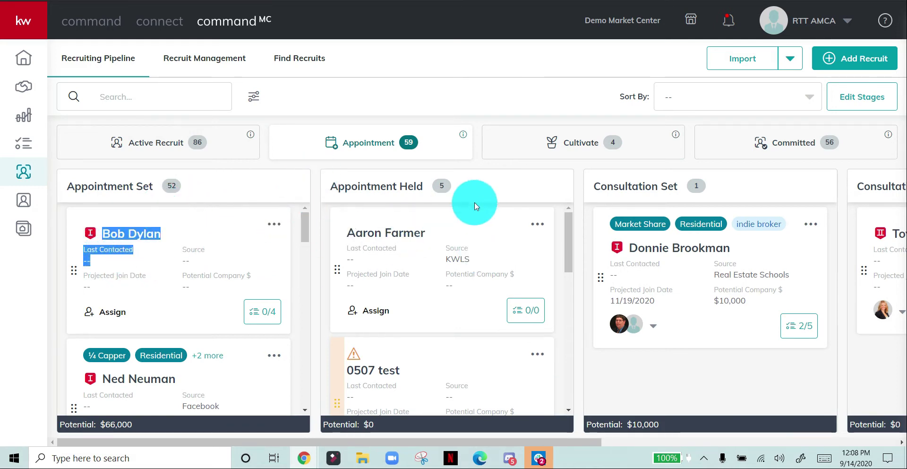
{"action": "left_click_drag", "start_coordinate": [436, 236], "coordinate": [421, 199]}
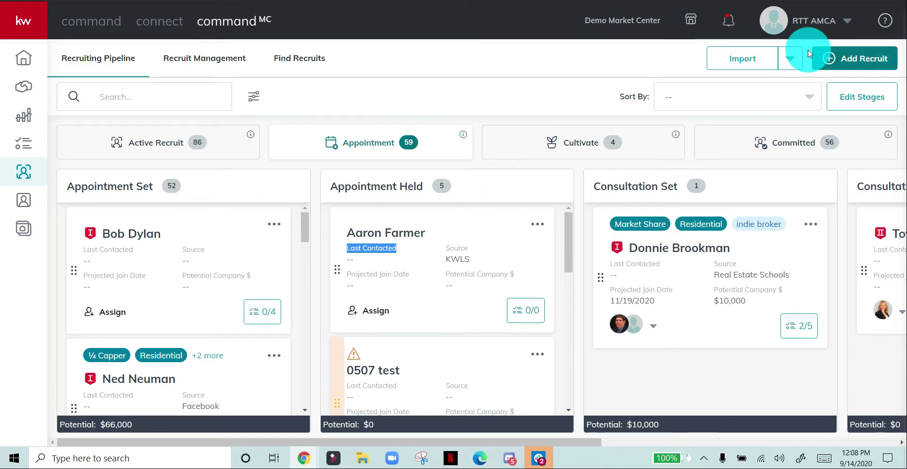
Examine the new recruit form, including its Additional Information fields, and cancel it without entering anything.
{"action": "left_click", "coordinate": [844, 62]}
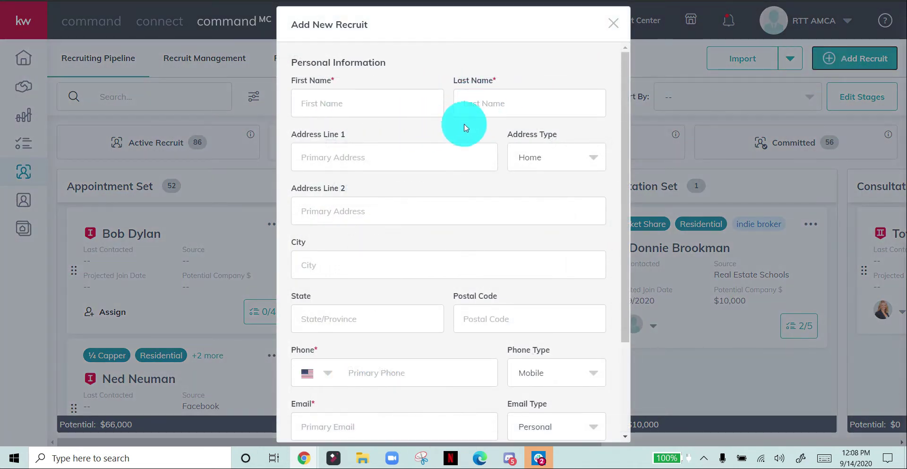
{"action": "scroll", "coordinate": [380, 301], "scroll_direction": "down", "scroll_amount": 3}
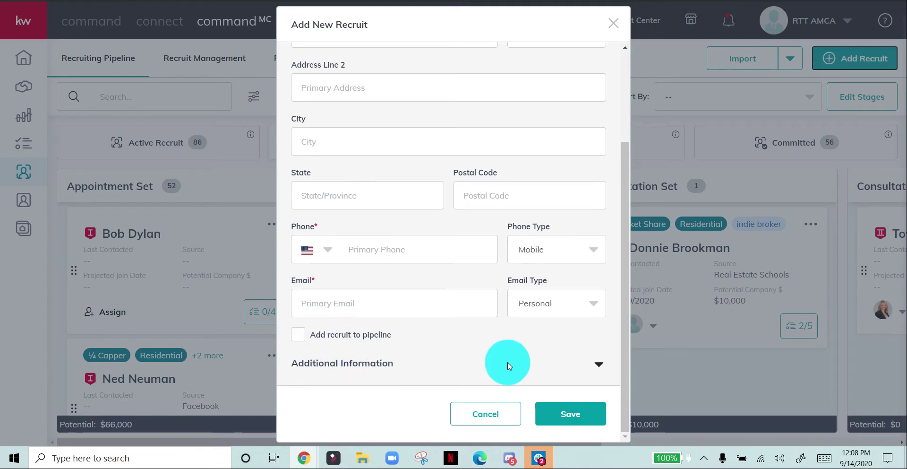
{"action": "left_click", "coordinate": [599, 365]}
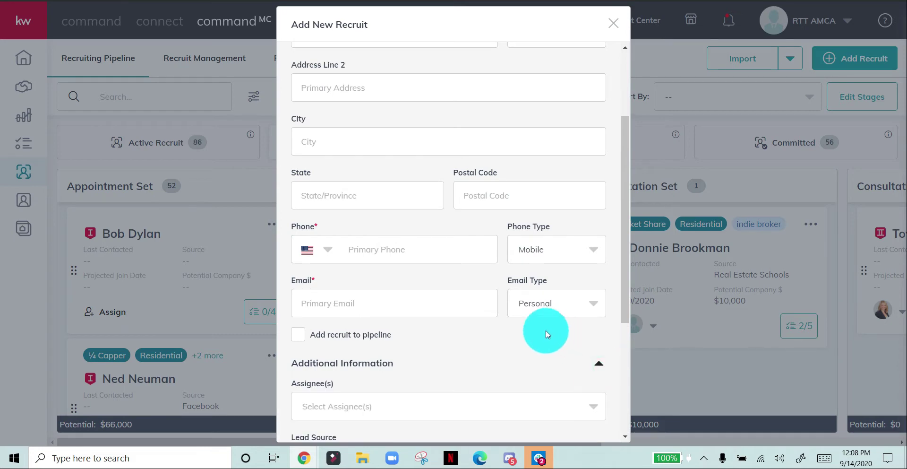
{"action": "scroll", "coordinate": [519, 349], "scroll_direction": "down", "scroll_amount": 4}
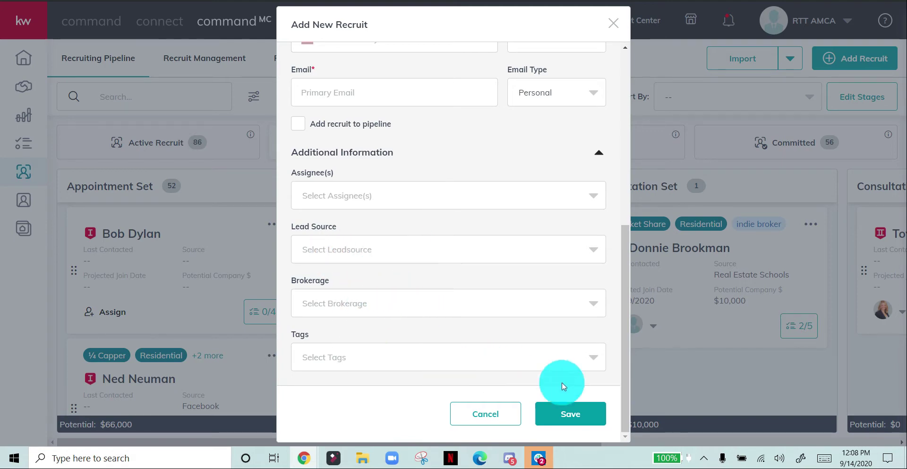
{"action": "left_click", "coordinate": [509, 420]}
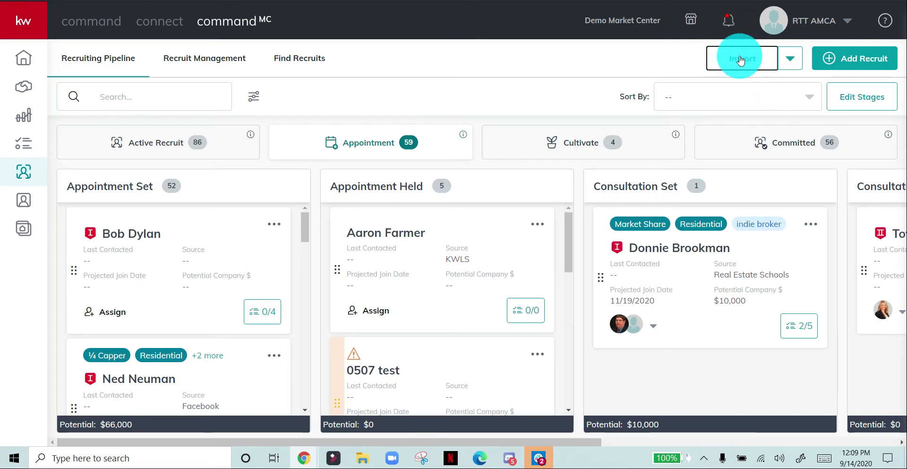
Examine the Import Recruits dialog with its template download and file upload options, and cancel it.
{"action": "left_click", "coordinate": [786, 63]}
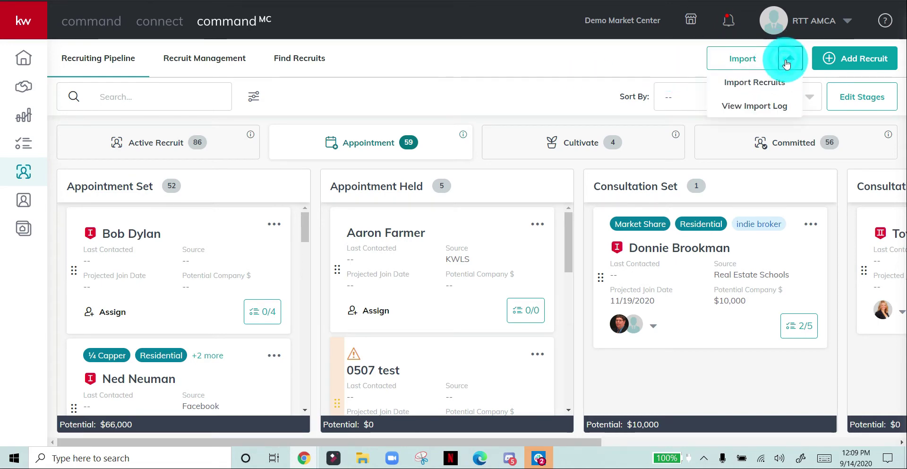
{"action": "left_click", "coordinate": [750, 88]}
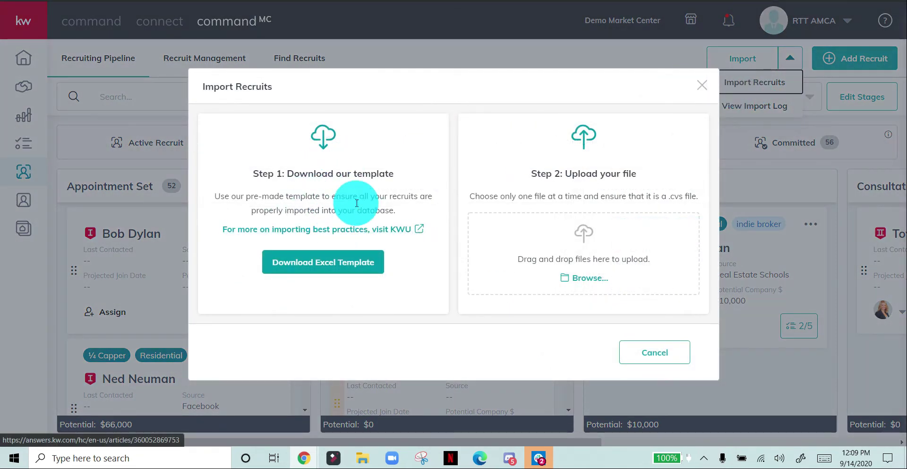
{"action": "left_click", "coordinate": [665, 350]}
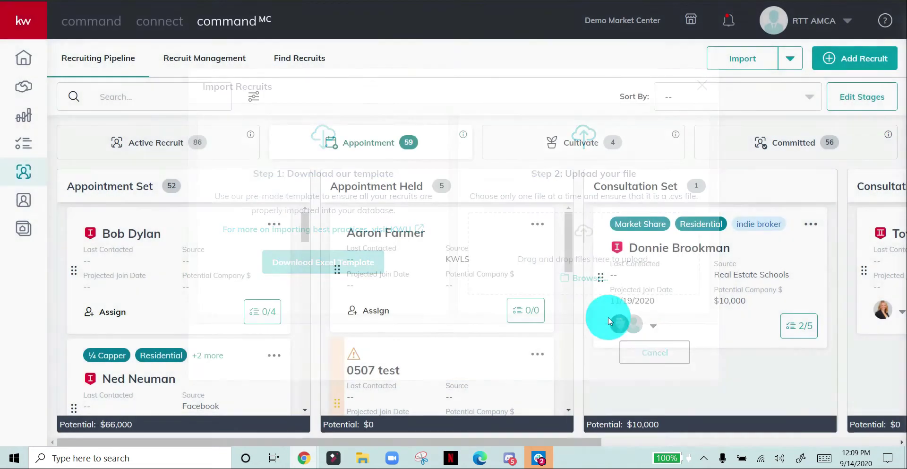
View the Recruit Management list and the Find Recruits market share map, and return to the Recruiting Pipeline.
{"action": "left_click", "coordinate": [220, 60]}
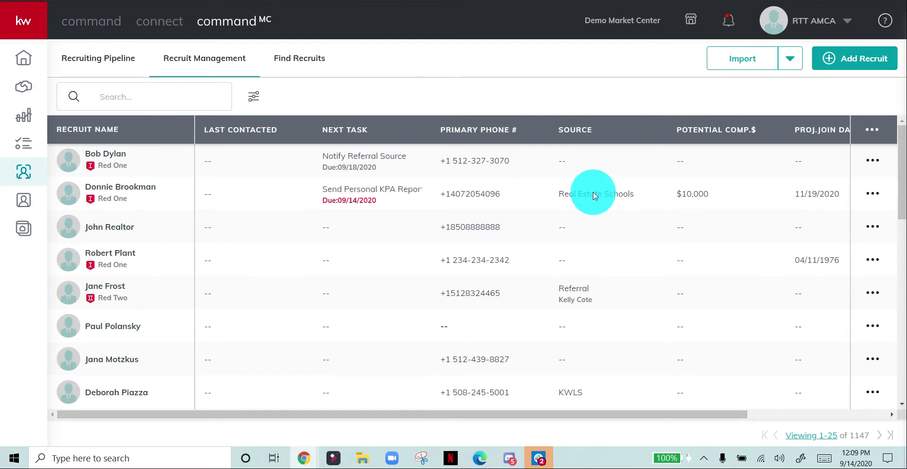
{"action": "left_click", "coordinate": [303, 56]}
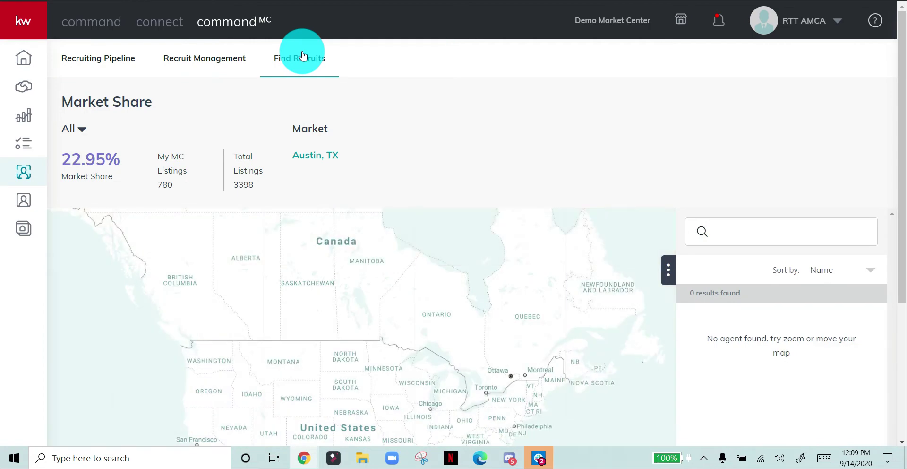
{"action": "left_click", "coordinate": [130, 57]}
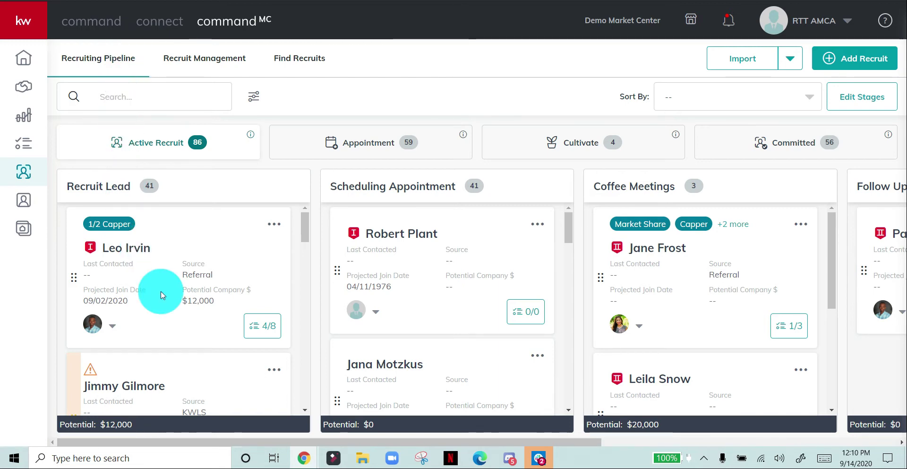
Move the first card in Recruit Lead to the Scheduling Appointment stage and back to Recruit Lead.
{"action": "scroll", "coordinate": [162, 293], "scroll_direction": "down", "scroll_amount": 5}
{"action": "double_click", "coordinate": [211, 301]}
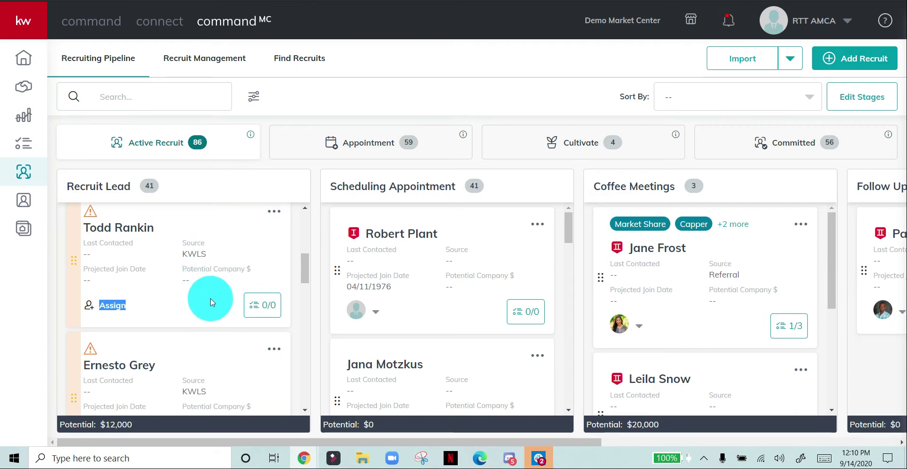
{"action": "scroll", "coordinate": [206, 296], "scroll_direction": "up", "scroll_amount": 1}
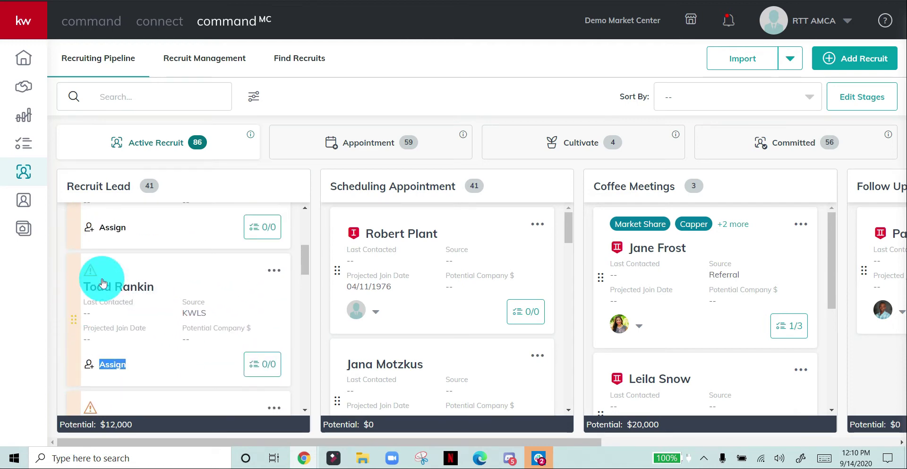
{"action": "scroll", "coordinate": [117, 260], "scroll_direction": "up", "scroll_amount": 4}
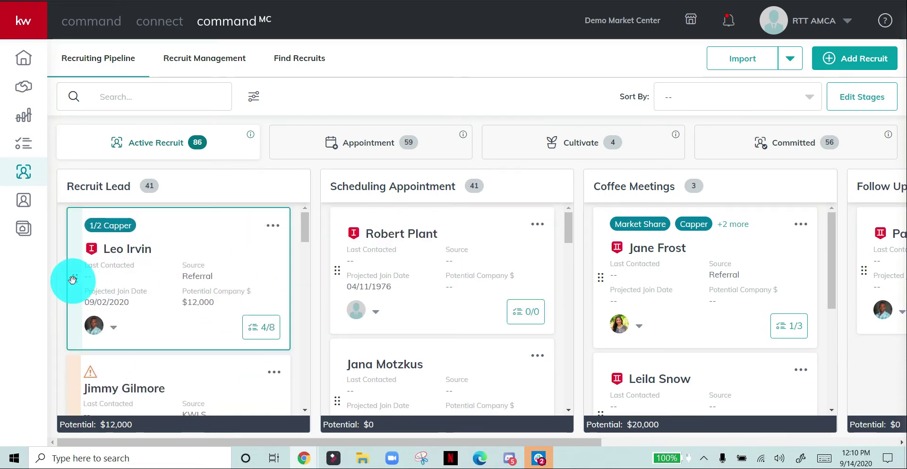
{"action": "left_click_drag", "start_coordinate": [77, 285], "coordinate": [342, 278]}
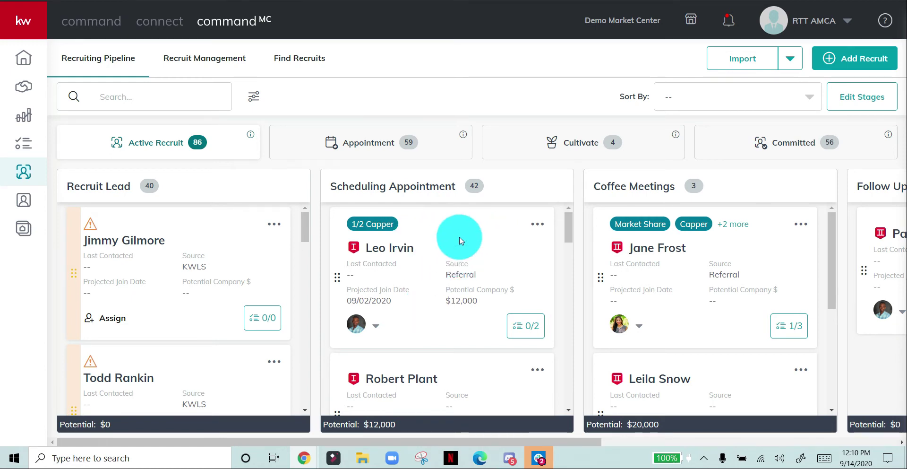
{"action": "left_click_drag", "start_coordinate": [461, 236], "coordinate": [444, 258]}
{"action": "left_click", "coordinate": [445, 255]}
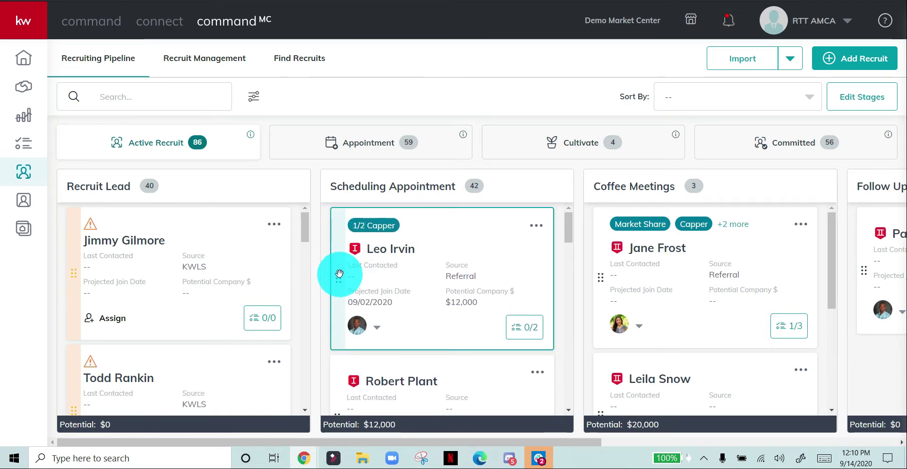
{"action": "left_click_drag", "start_coordinate": [339, 274], "coordinate": [106, 265]}
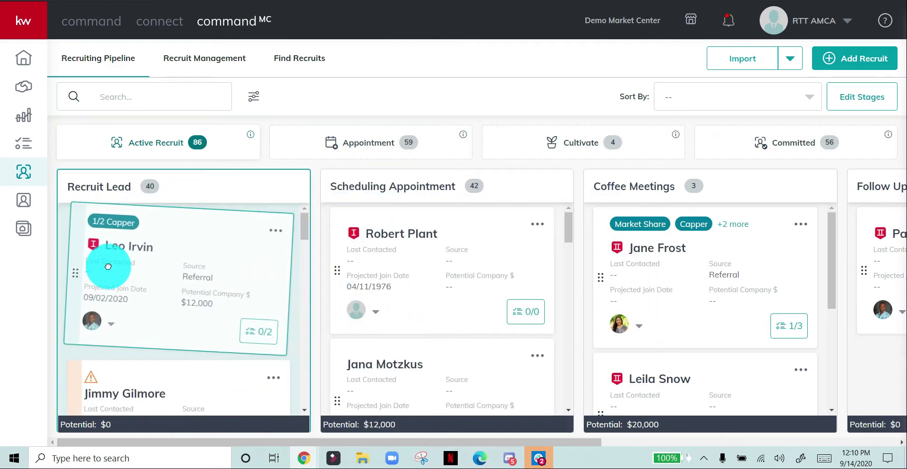
Look over the further recruit cards in the Recruit Lead and Coffee Meetings stages.
{"action": "scroll", "coordinate": [147, 266], "scroll_direction": "down", "scroll_amount": 2}
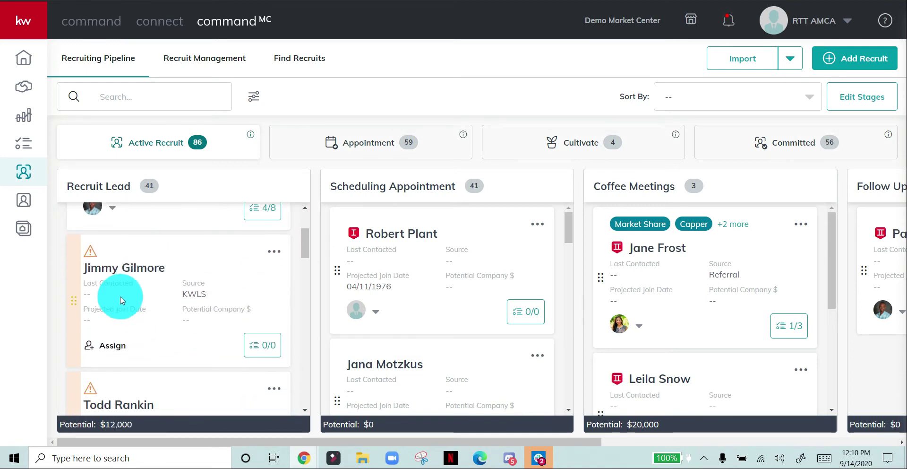
{"action": "left_click_drag", "start_coordinate": [84, 305], "coordinate": [77, 297]}
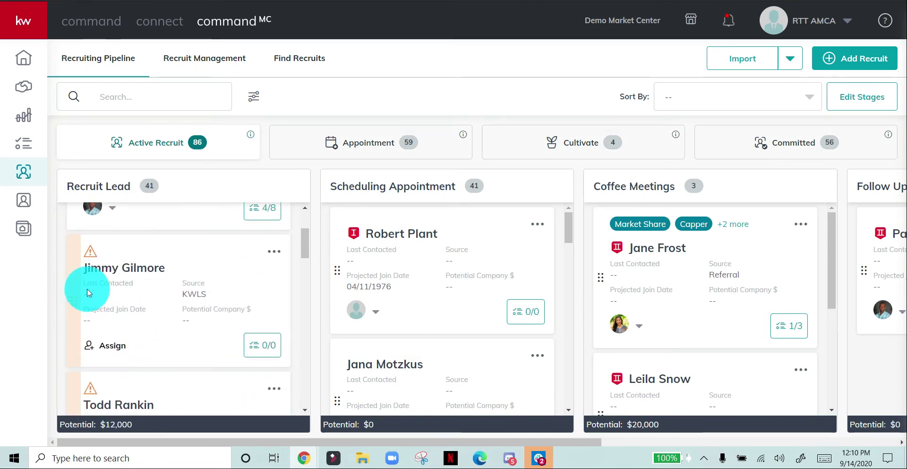
{"action": "mouse_move", "coordinate": [89, 262]}
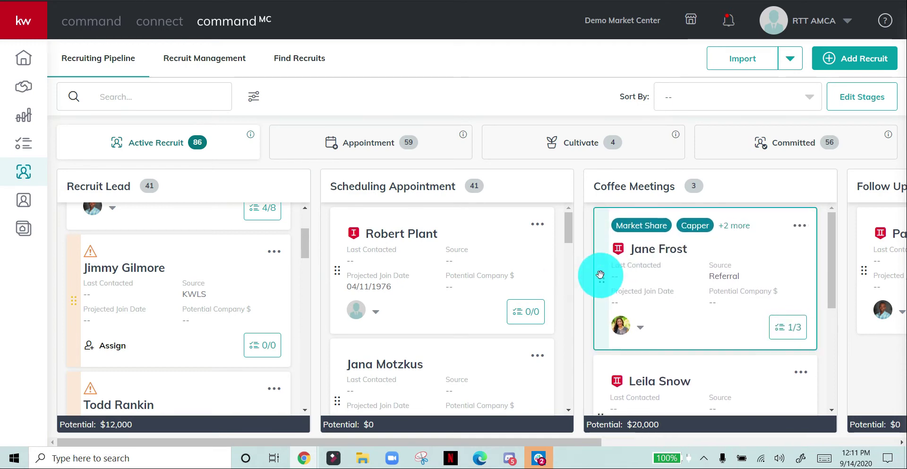
{"action": "scroll", "coordinate": [599, 275], "scroll_direction": "down", "scroll_amount": 3}
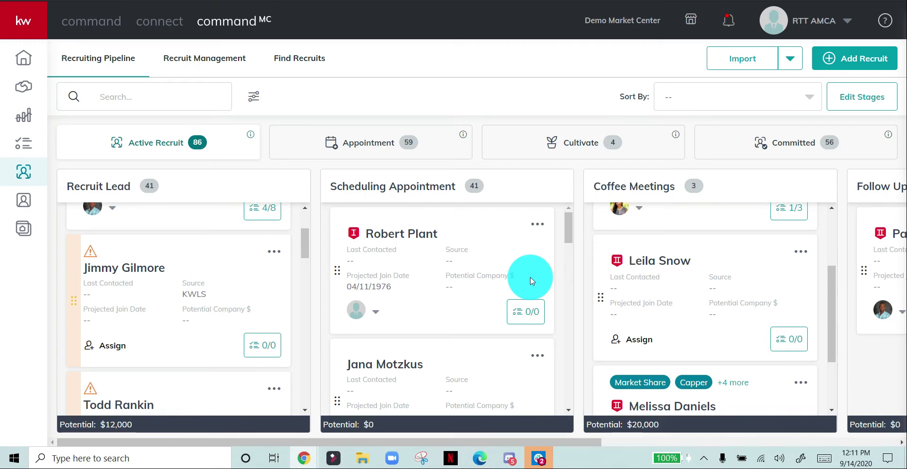
Sign out, sign in with the first suggested user name and the account password, and dismiss the Welcome to Command pop-up.
{"action": "left_click", "coordinate": [846, 26]}
{"action": "left_click", "coordinate": [797, 134]}
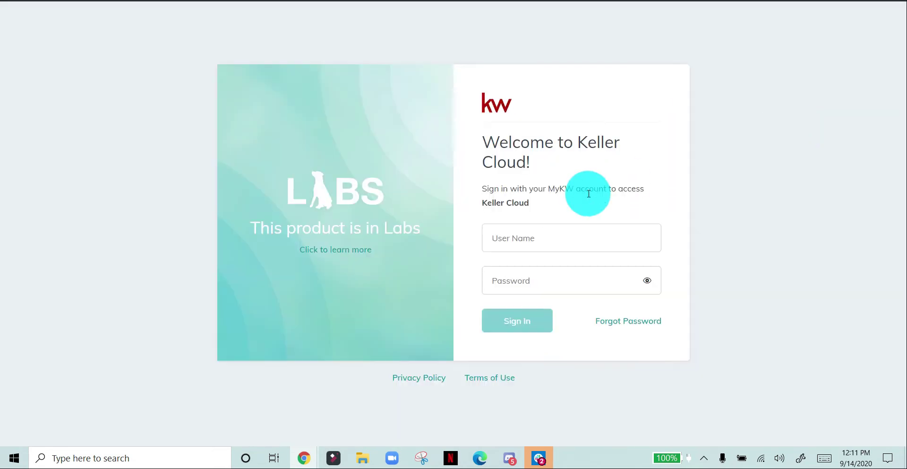
{"action": "left_click", "coordinate": [544, 239]}
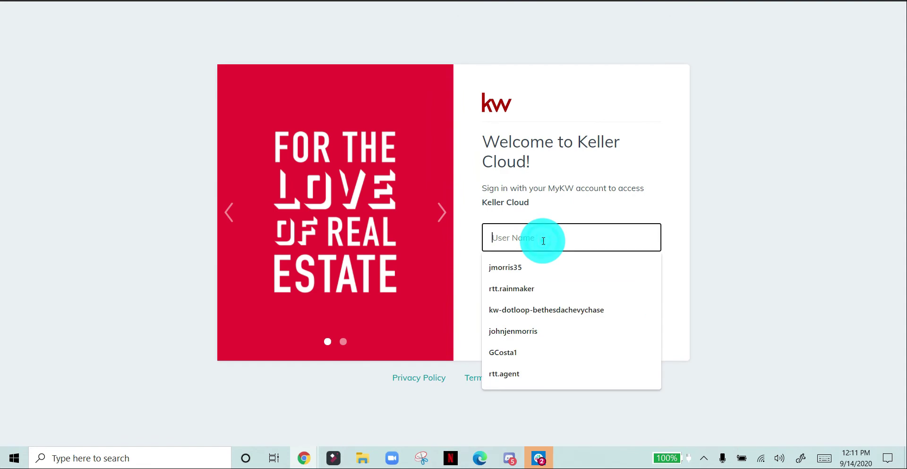
{"action": "key", "text": "Down"}
{"action": "key", "text": "Return"}
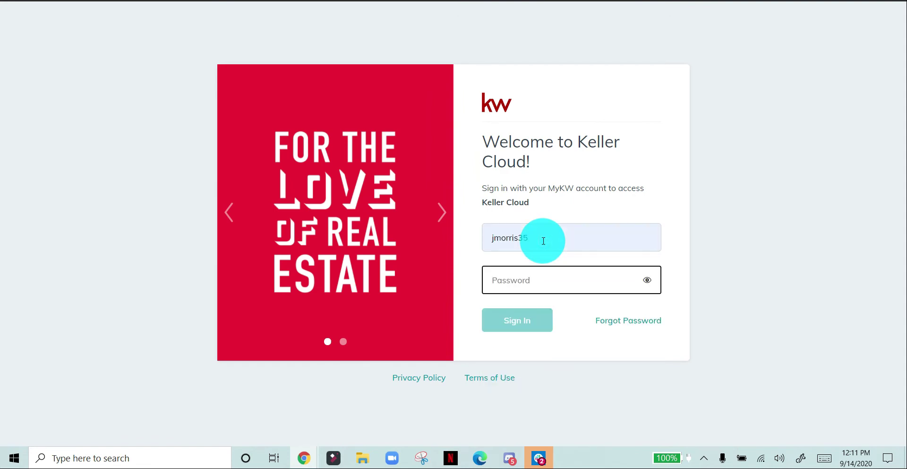
{"action": "type", "text": "•"}
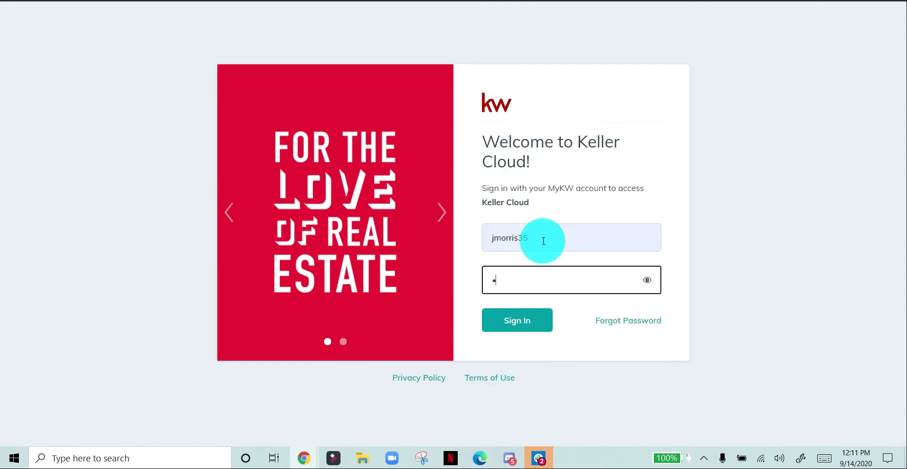
{"action": "type", "text": "•••••••••"}
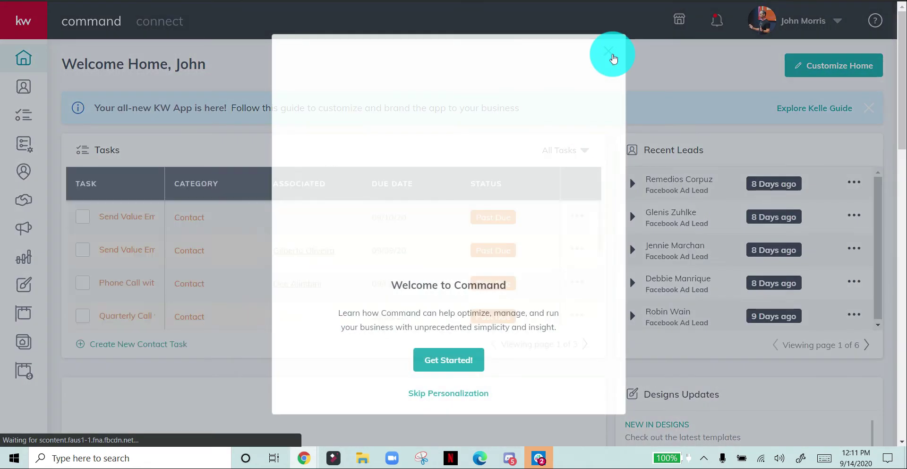
{"action": "left_click", "coordinate": [612, 53]}
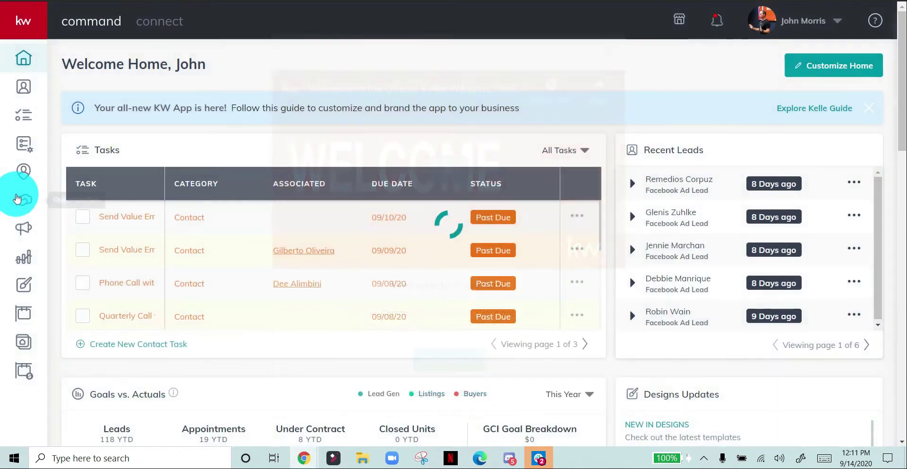
Open the Client Update settings from the Opportunities overview and review the send time, sender and recipient options.
{"action": "left_click", "coordinate": [19, 226]}
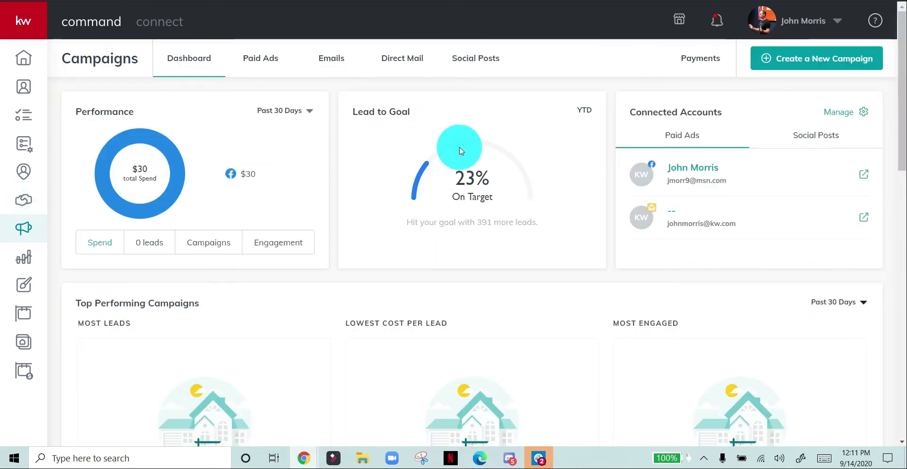
{"action": "left_click", "coordinate": [461, 151]}
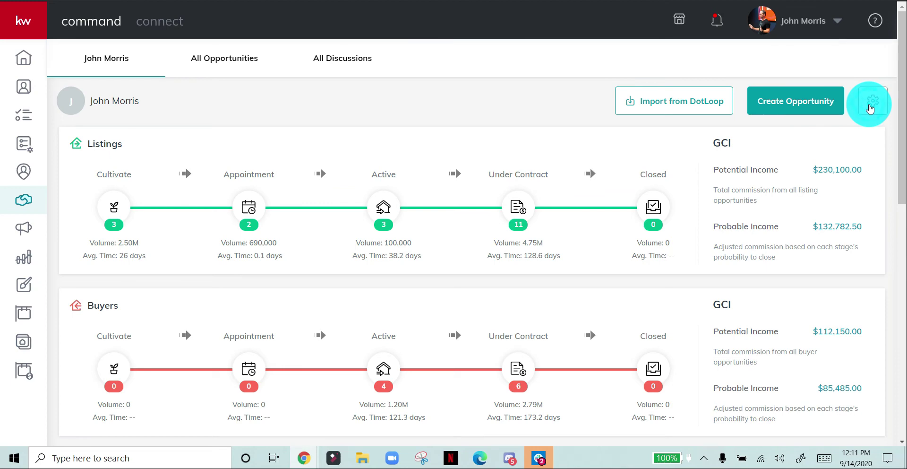
{"action": "left_click", "coordinate": [874, 103]}
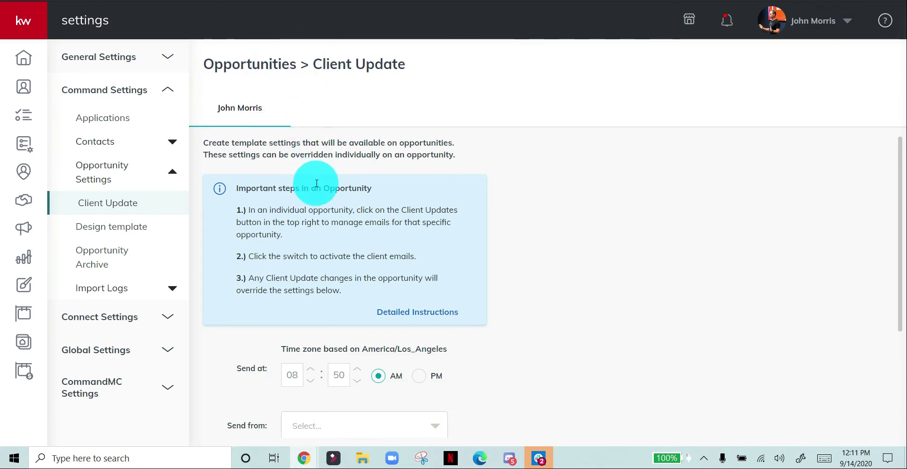
{"action": "scroll", "coordinate": [317, 184], "scroll_direction": "down", "scroll_amount": 3}
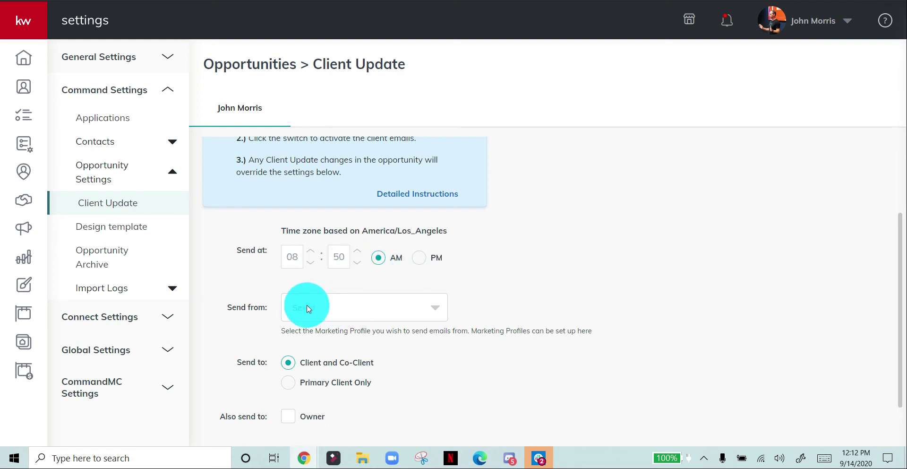
{"action": "scroll", "coordinate": [309, 308], "scroll_direction": "down", "scroll_amount": 1}
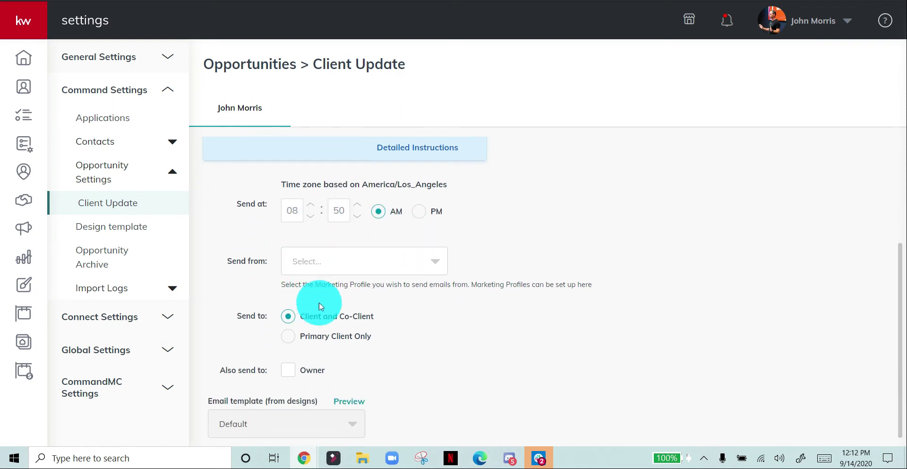
{"action": "left_click", "coordinate": [433, 264]}
{"action": "left_click", "coordinate": [435, 264]}
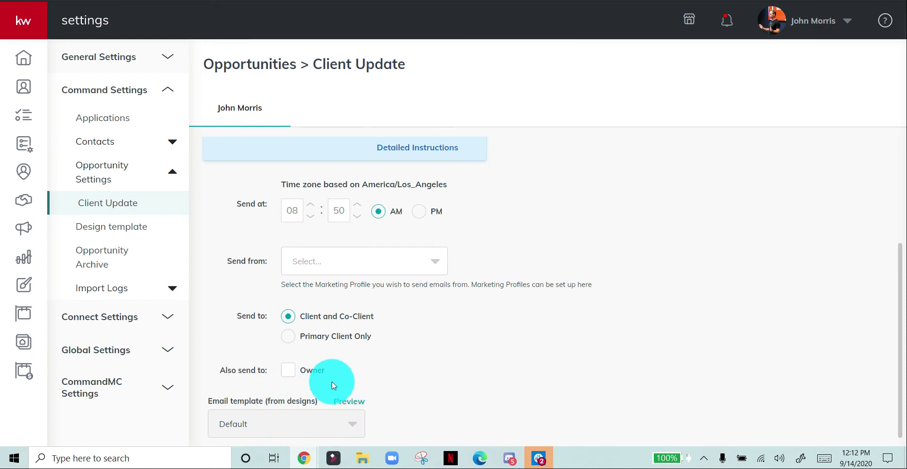
Preview the default client update email template through to its footer, close it and return to the Opportunities overview.
{"action": "left_click", "coordinate": [352, 402]}
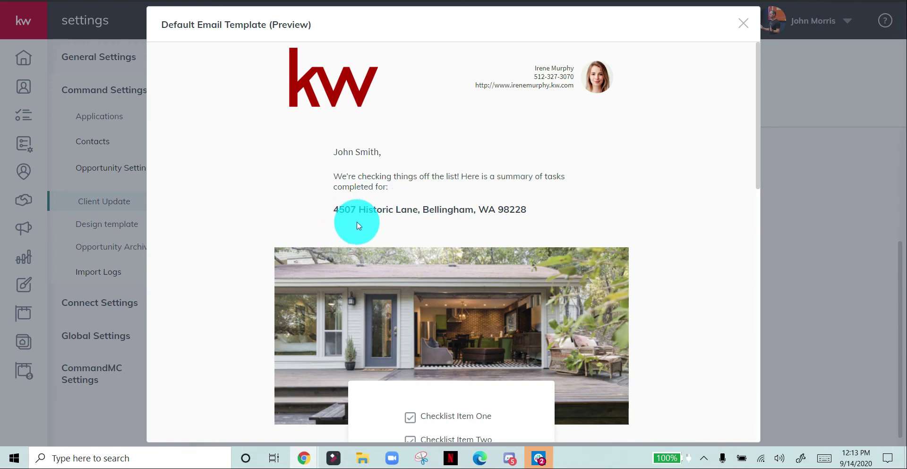
{"action": "scroll", "coordinate": [503, 229], "scroll_direction": "down", "scroll_amount": 5}
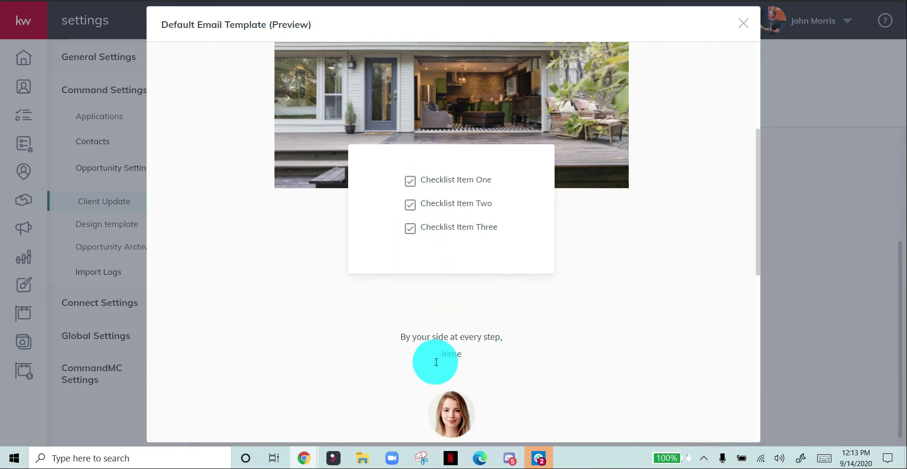
{"action": "scroll", "coordinate": [453, 354], "scroll_direction": "down", "scroll_amount": 3}
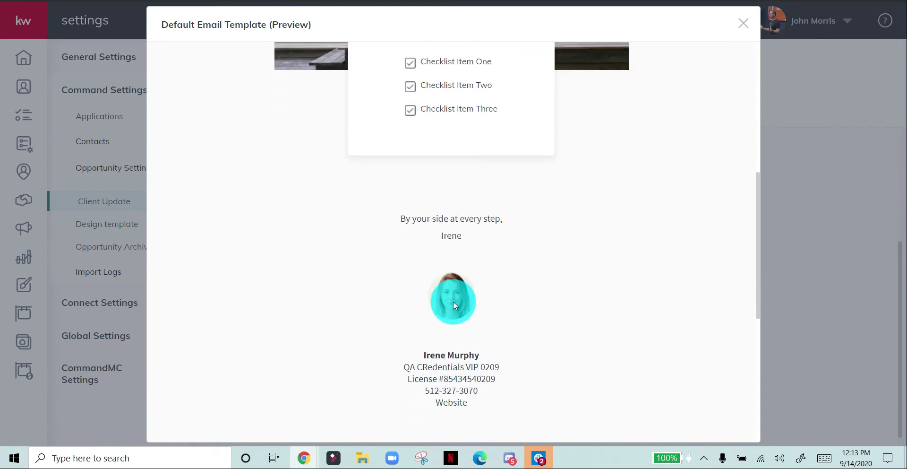
{"action": "scroll", "coordinate": [452, 301], "scroll_direction": "down", "scroll_amount": 2}
{"action": "scroll", "coordinate": [461, 292], "scroll_direction": "down", "scroll_amount": 4}
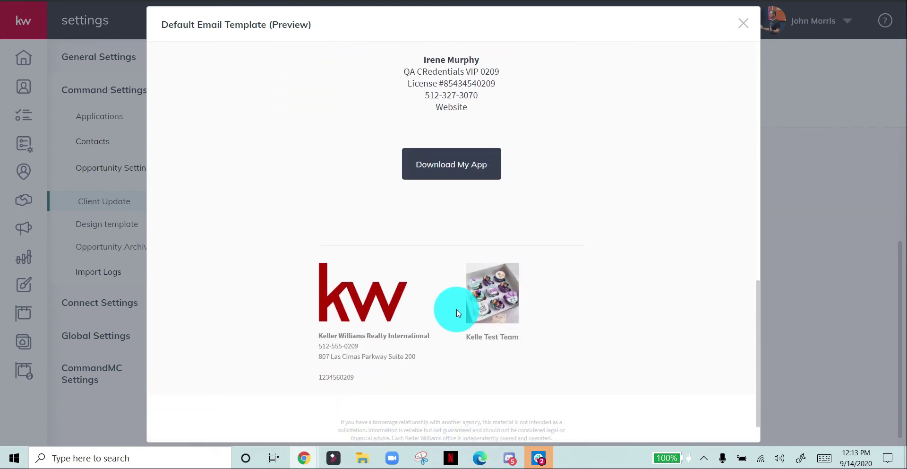
{"action": "scroll", "coordinate": [456, 288], "scroll_direction": "up", "scroll_amount": 1}
{"action": "scroll", "coordinate": [456, 288], "scroll_direction": "up", "scroll_amount": 12}
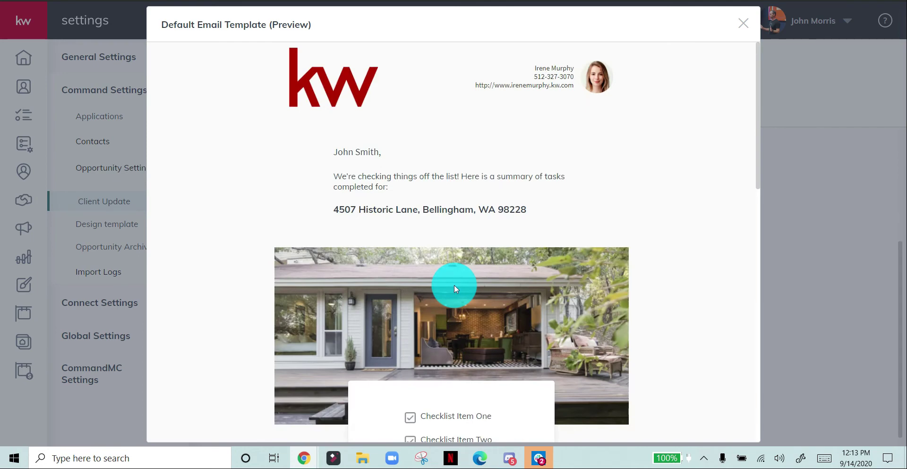
{"action": "left_click", "coordinate": [744, 24]}
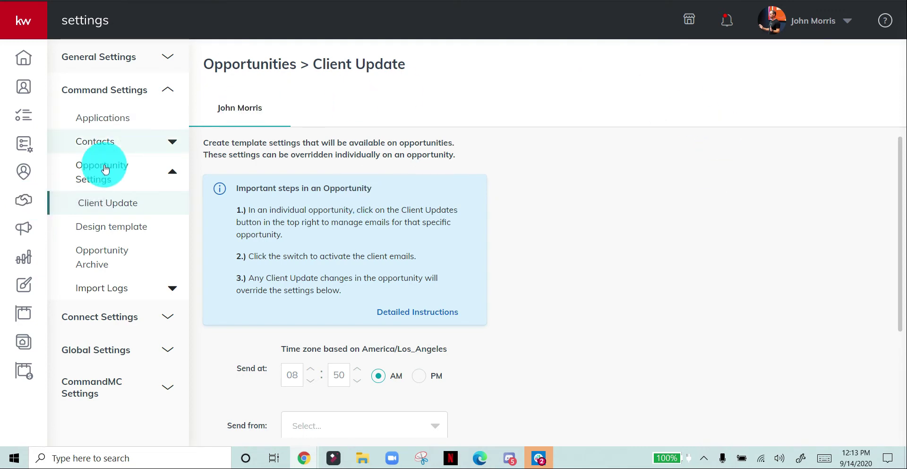
{"action": "left_click", "coordinate": [22, 201]}
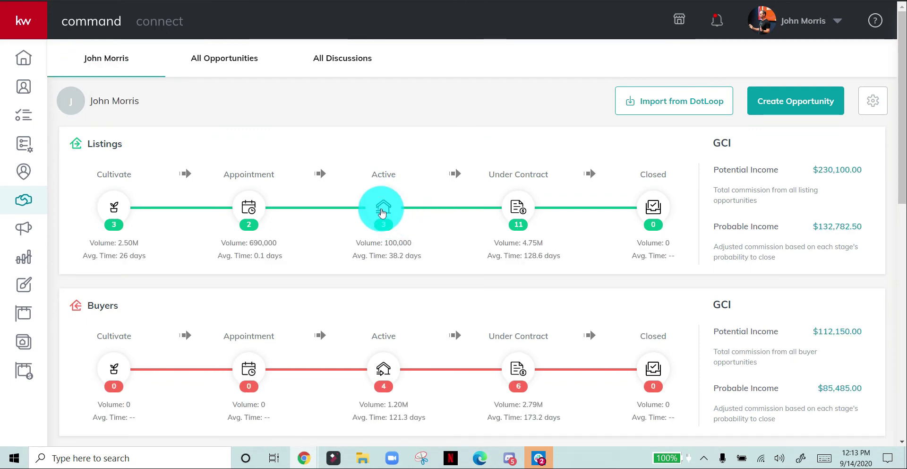
Open the checklist of the active listing in Staging and switch the Matterport item to incomplete and back to complete.
{"action": "left_click", "coordinate": [384, 201]}
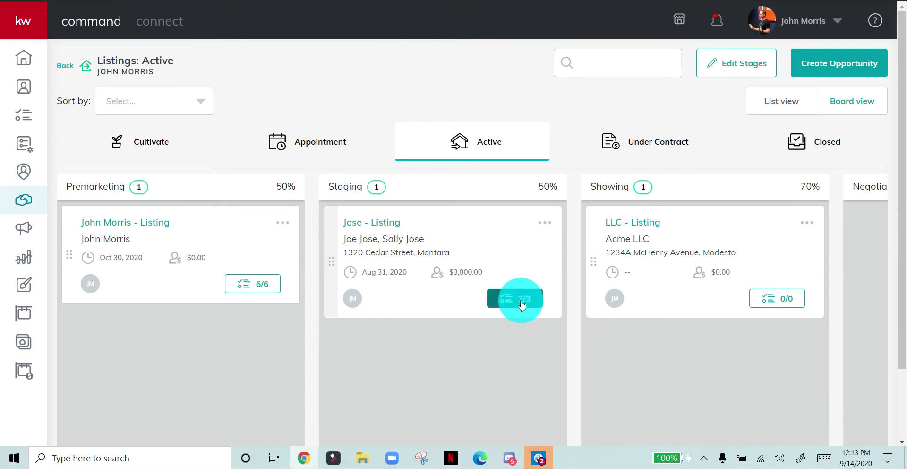
{"action": "left_click", "coordinate": [521, 304]}
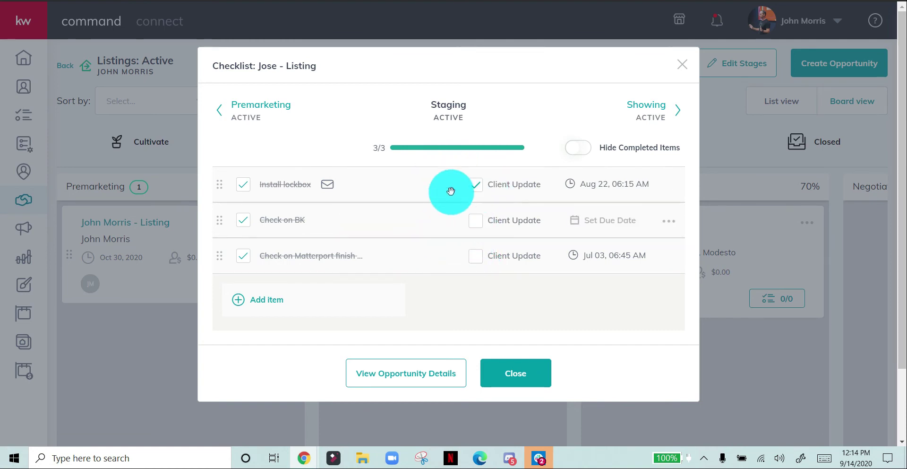
{"action": "left_click", "coordinate": [244, 255]}
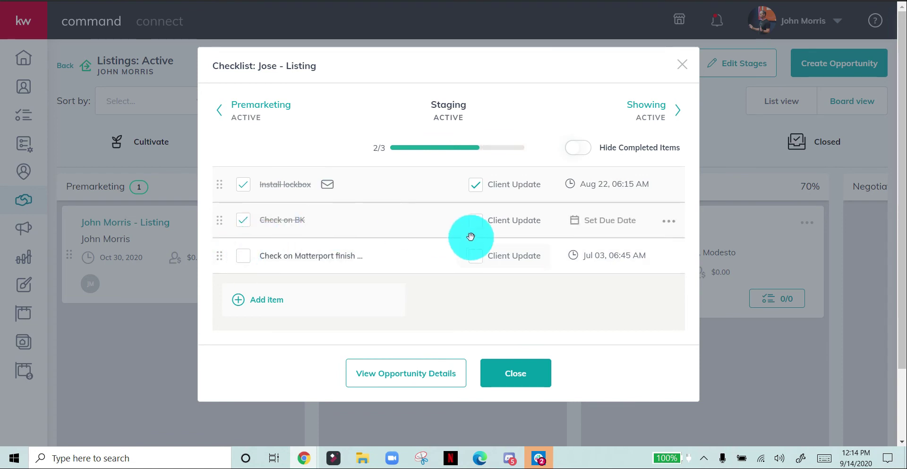
{"action": "left_click", "coordinate": [242, 257]}
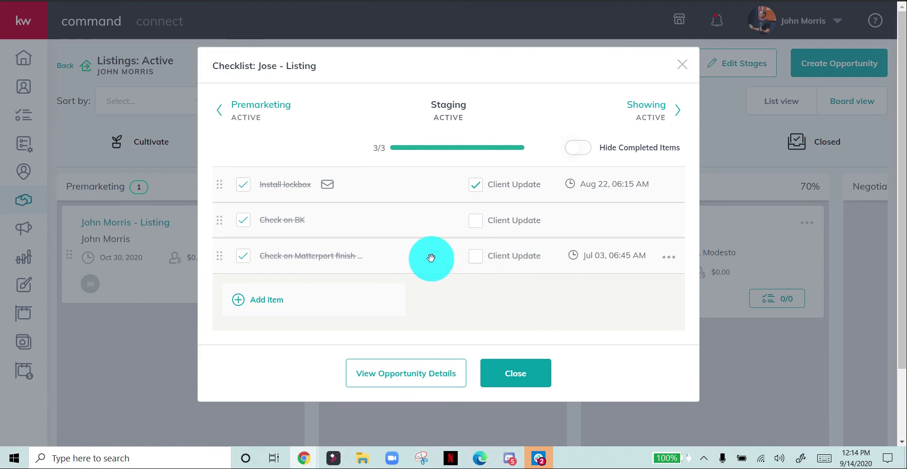
Reopen the Matterport checklist item, enable its Client Update, mark it complete again and close the checklist.
{"action": "left_click", "coordinate": [244, 261]}
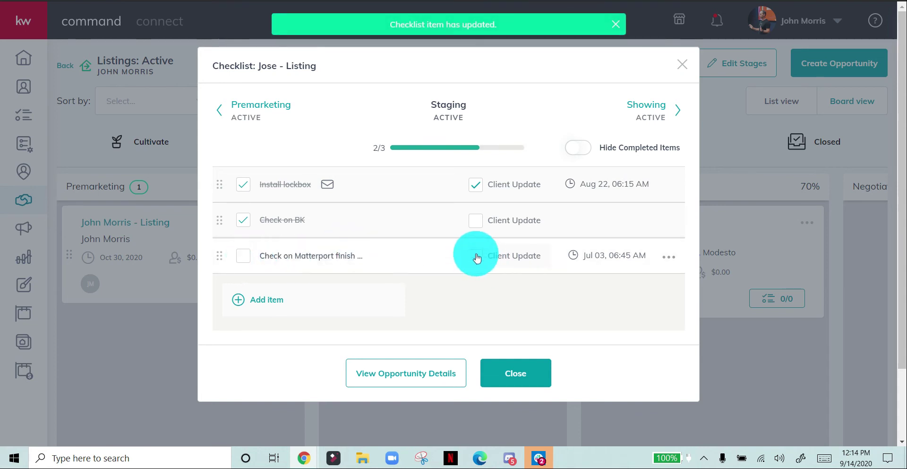
{"action": "left_click", "coordinate": [476, 256]}
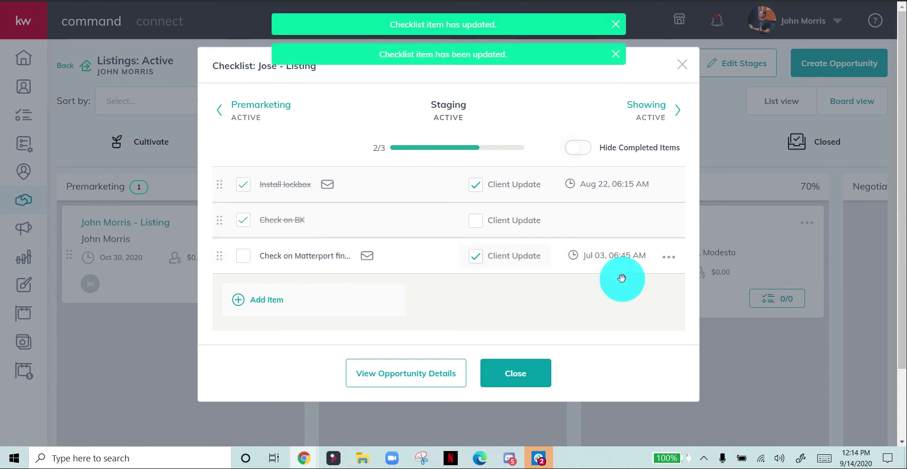
{"action": "left_click", "coordinate": [242, 261]}
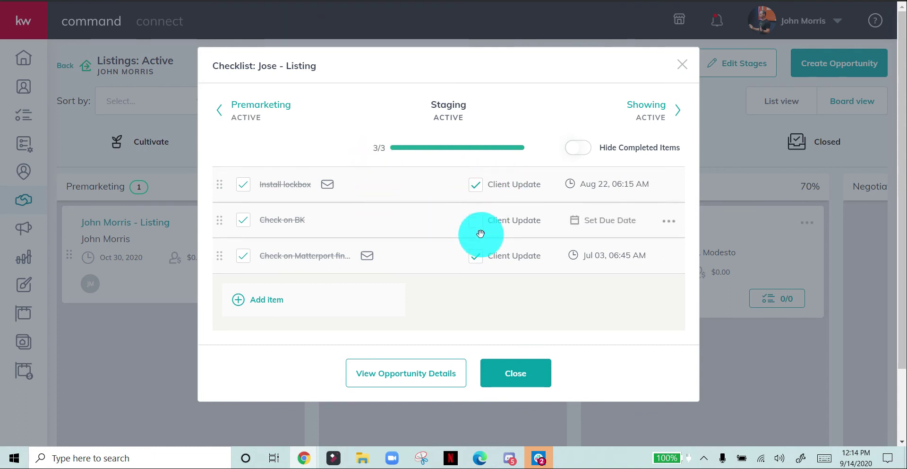
{"action": "left_click", "coordinate": [679, 67]}
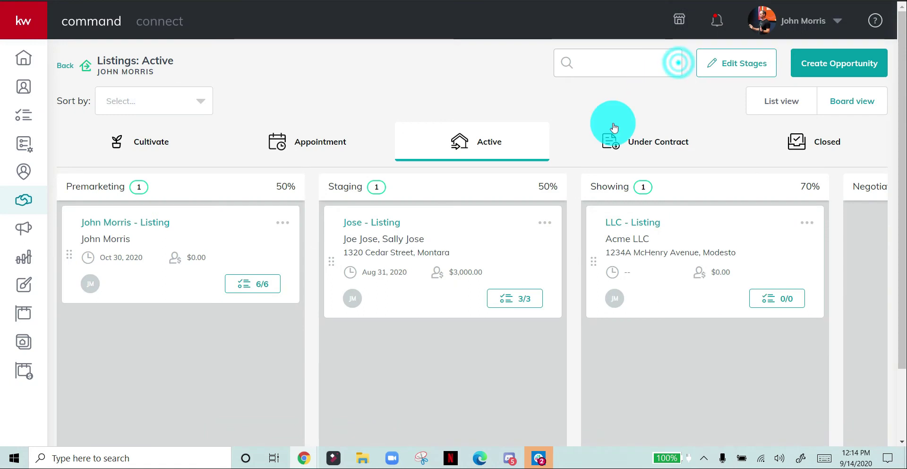
Edit the Active stages so the Staging checklist sends Client Updates for Install lockbox, Order yard sign and Schedule photographer, and save.
{"action": "left_click", "coordinate": [733, 68]}
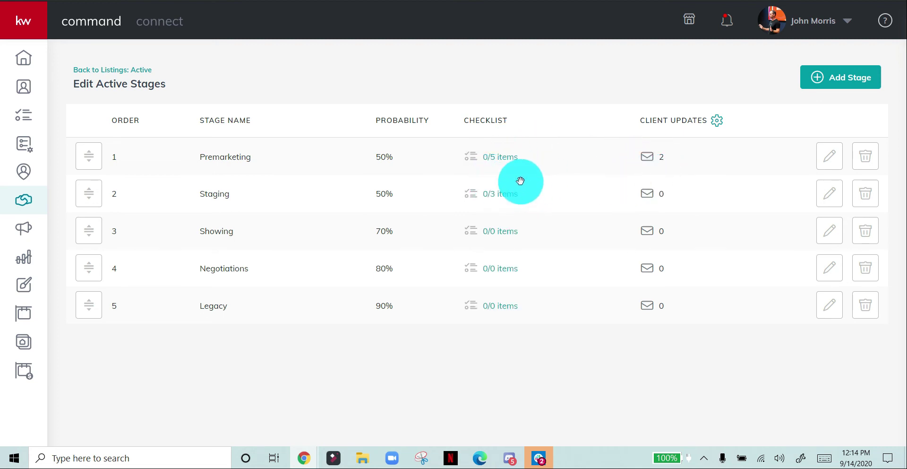
{"action": "left_click", "coordinate": [499, 194]}
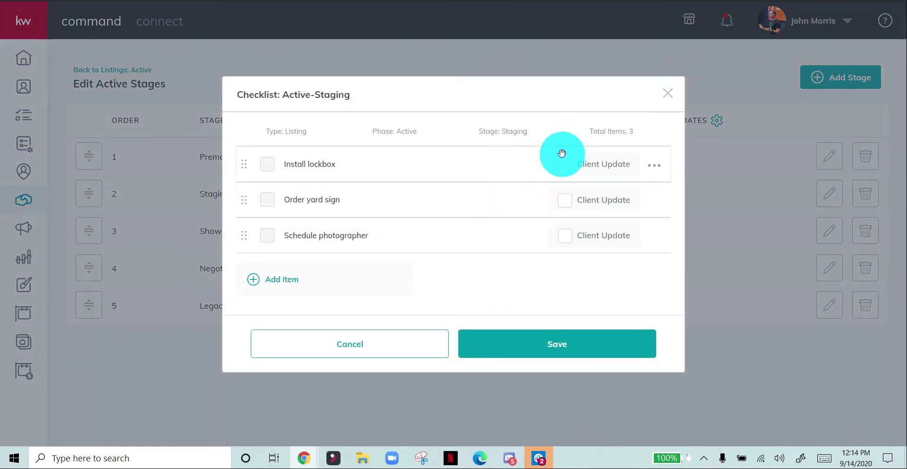
{"action": "left_click", "coordinate": [567, 164]}
{"action": "left_click", "coordinate": [565, 200]}
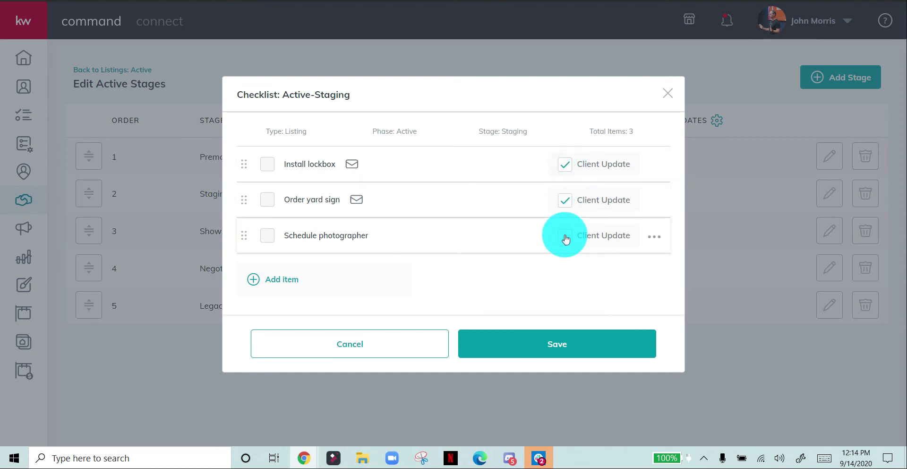
{"action": "left_click", "coordinate": [554, 339]}
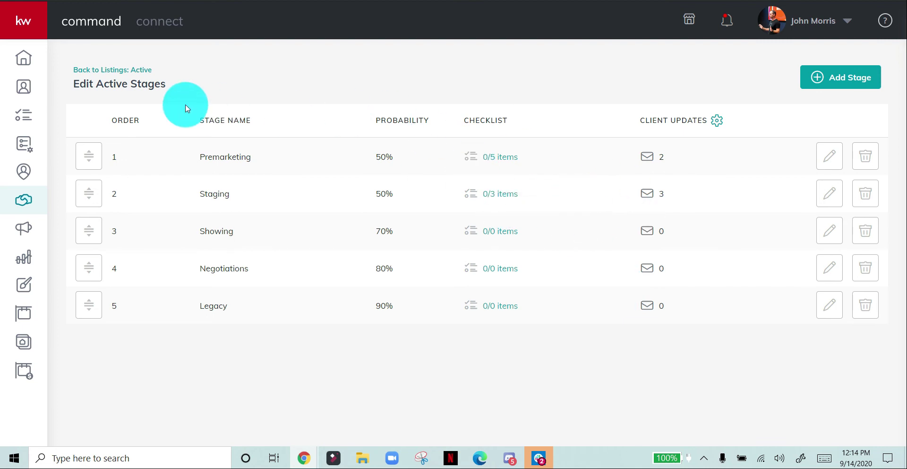
Return to the Active listings board and review the client update options in the existing Staging listing's checklist.
{"action": "left_click", "coordinate": [136, 75]}
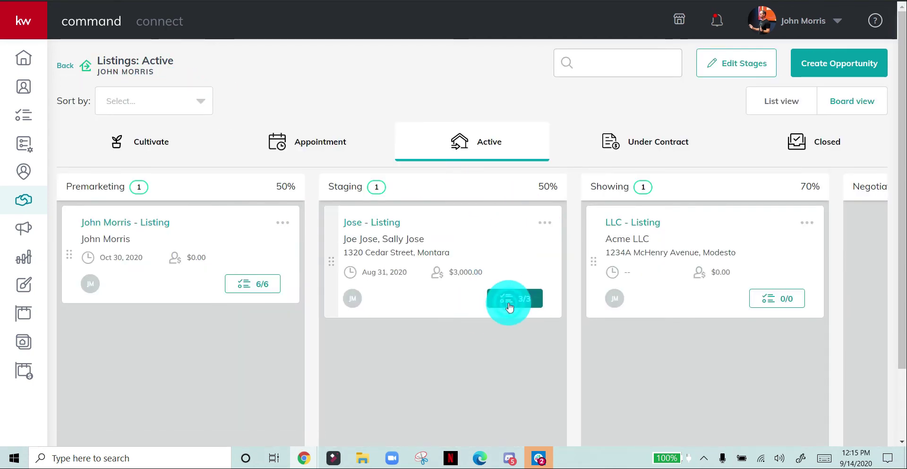
{"action": "left_click", "coordinate": [510, 307]}
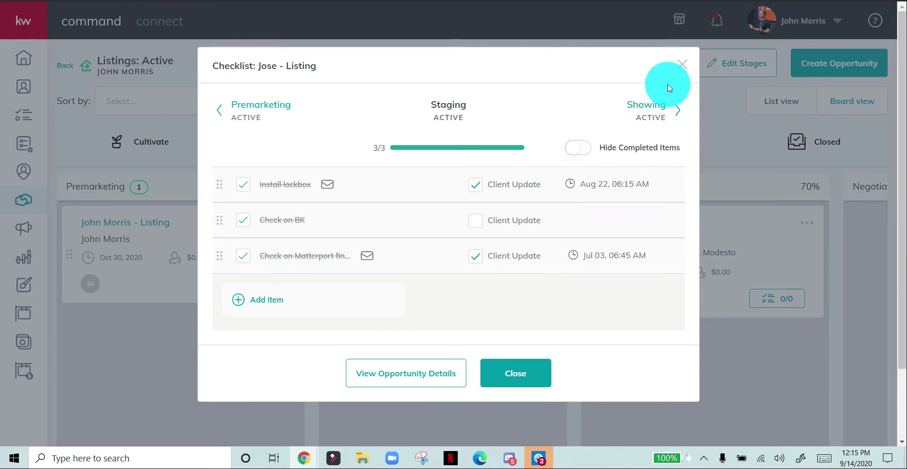
{"action": "left_click", "coordinate": [680, 65]}
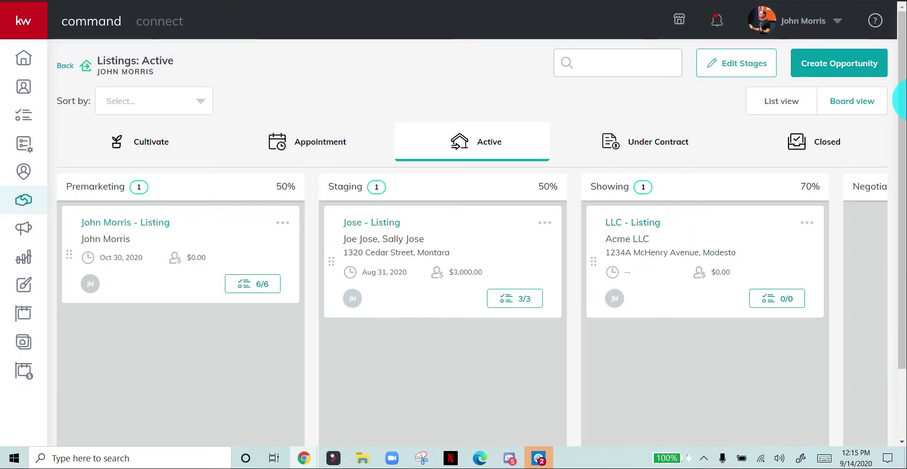
Swap the listings in Premarketing and Staging, and disable Client Update for Order yard sign in the new Staging listing's checklist.
{"action": "left_click_drag", "start_coordinate": [454, 251], "coordinate": [496, 247]}
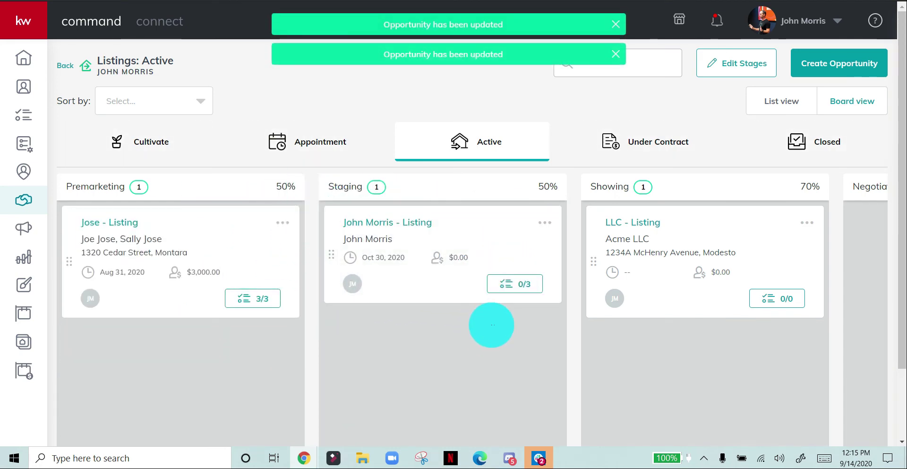
{"action": "left_click", "coordinate": [523, 287]}
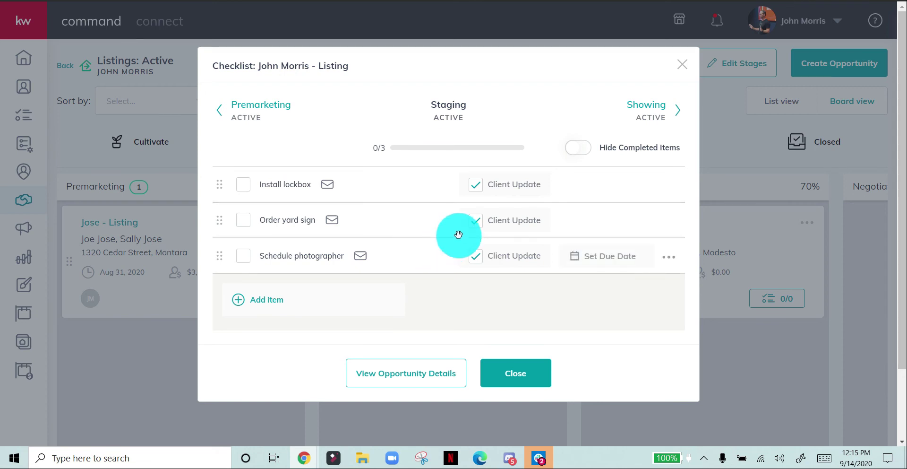
{"action": "left_click", "coordinate": [481, 222]}
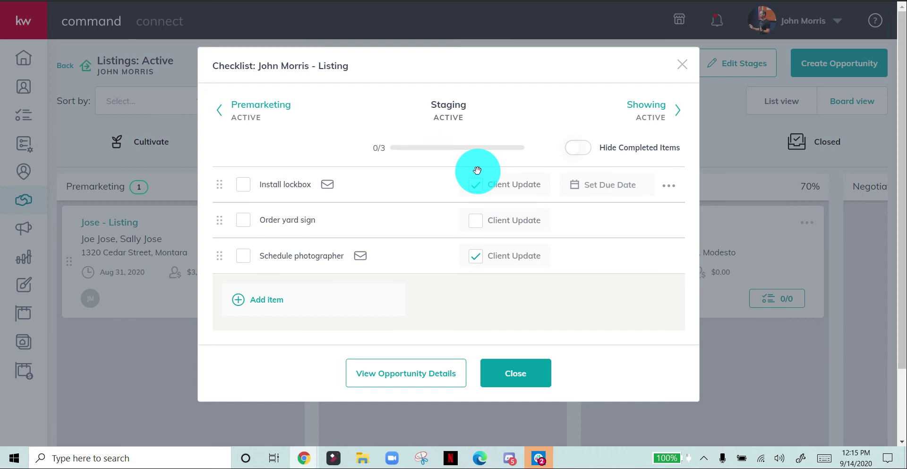
{"action": "left_click", "coordinate": [682, 65]}
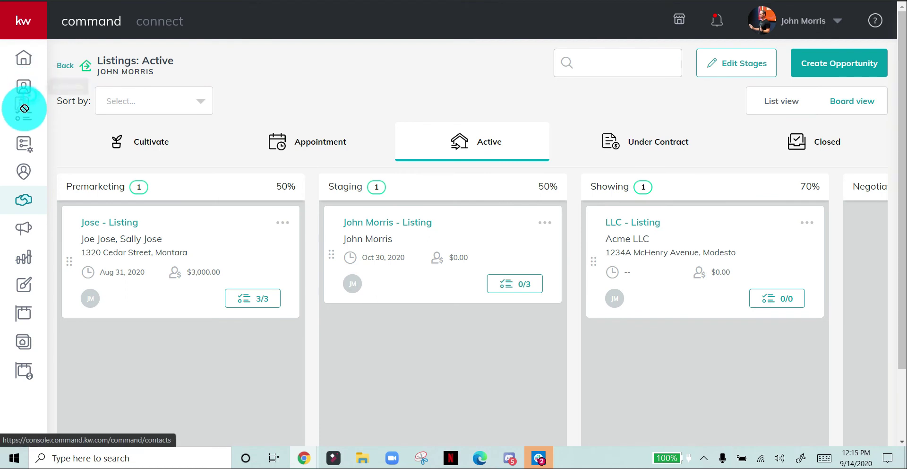
Open the SmartPlans Library and look through the Keller Williams, Top Rated and What's New plans.
{"action": "left_click", "coordinate": [24, 142]}
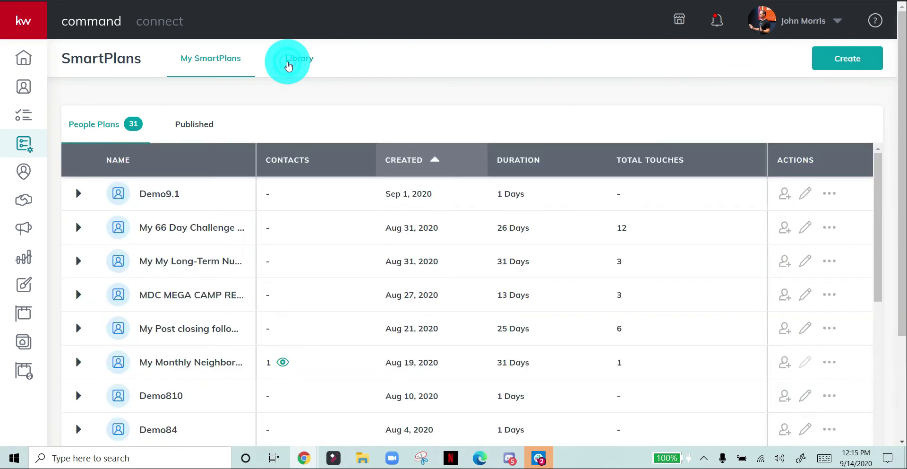
{"action": "left_click", "coordinate": [288, 63]}
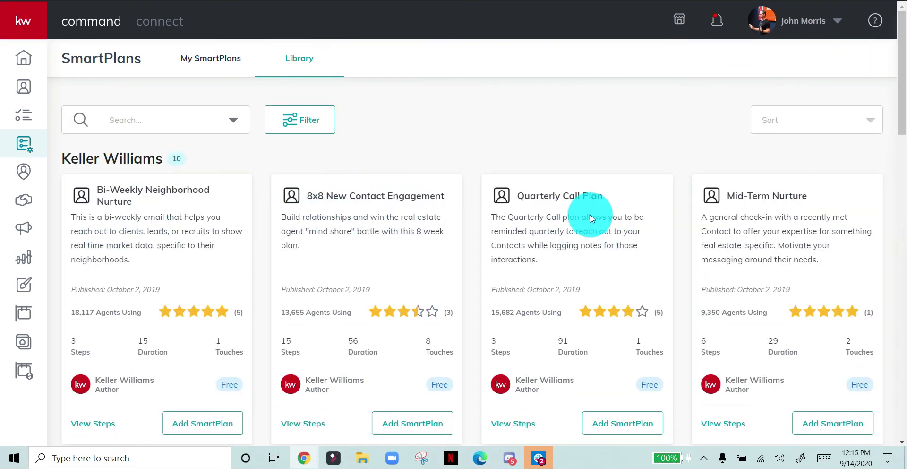
{"action": "scroll", "coordinate": [424, 205], "scroll_direction": "down", "scroll_amount": 8}
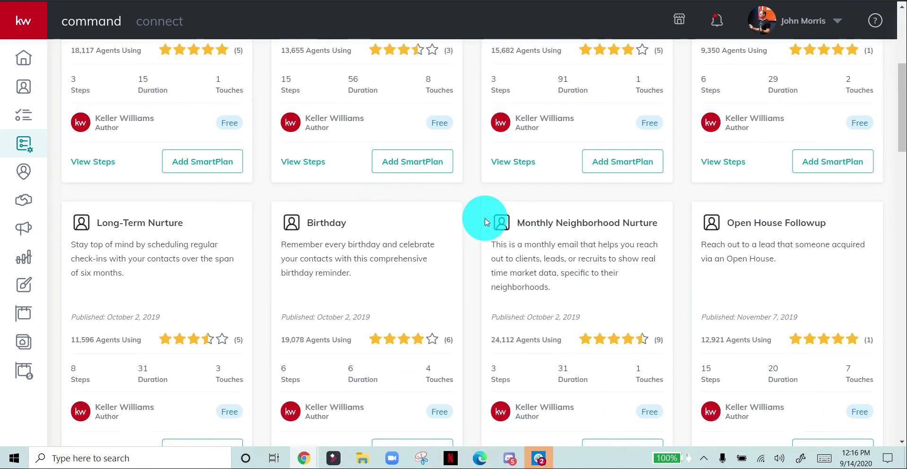
{"action": "scroll", "coordinate": [486, 220], "scroll_direction": "down", "scroll_amount": 5}
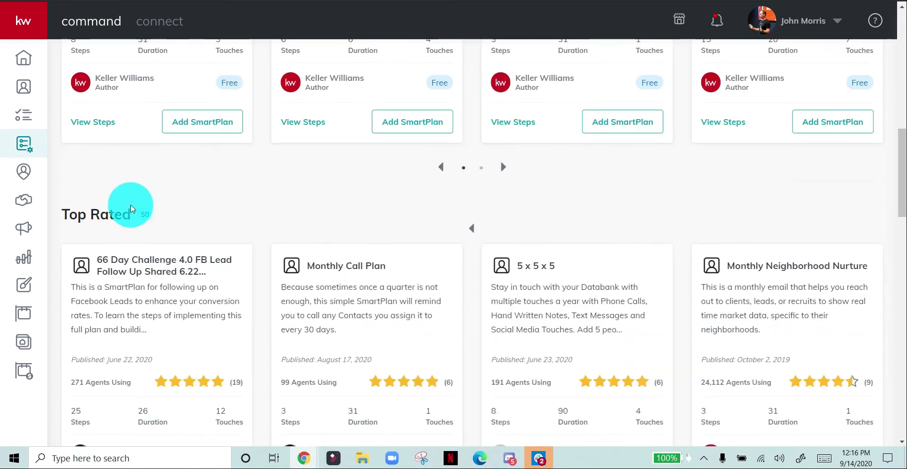
{"action": "scroll", "coordinate": [686, 249], "scroll_direction": "down", "scroll_amount": 3}
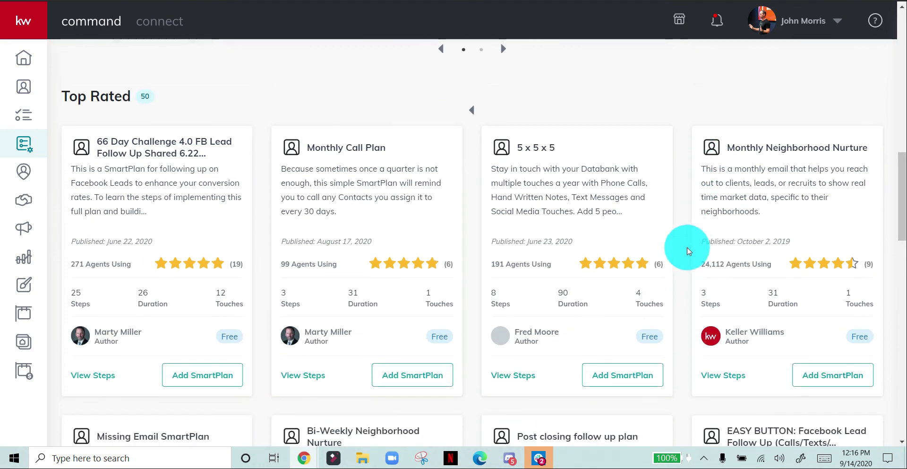
{"action": "scroll", "coordinate": [681, 247], "scroll_direction": "down", "scroll_amount": 10}
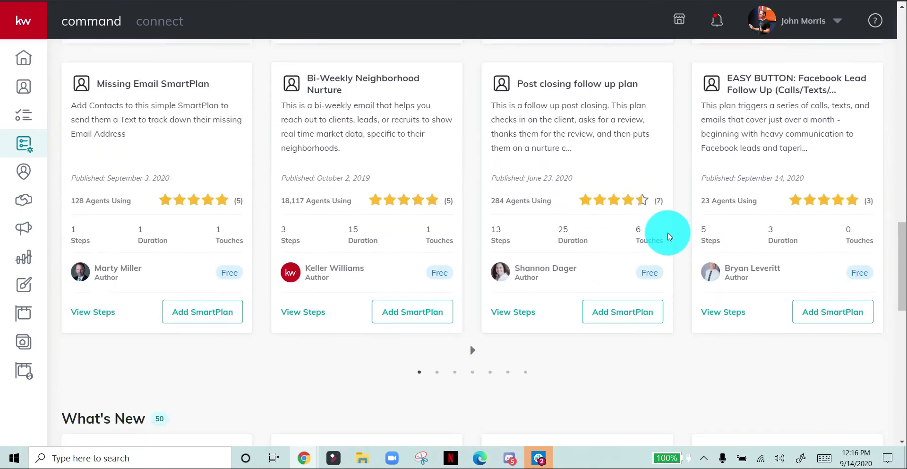
{"action": "scroll", "coordinate": [269, 257], "scroll_direction": "down", "scroll_amount": 4}
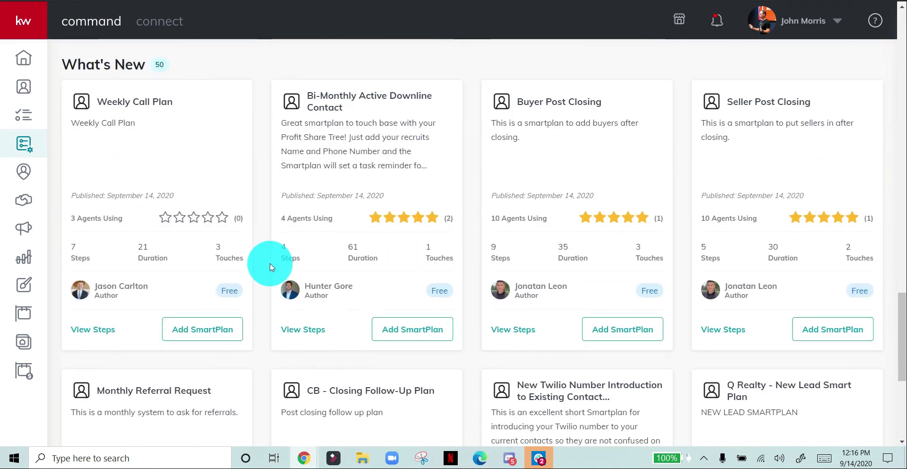
{"action": "scroll", "coordinate": [271, 267], "scroll_direction": "up", "scroll_amount": 13}
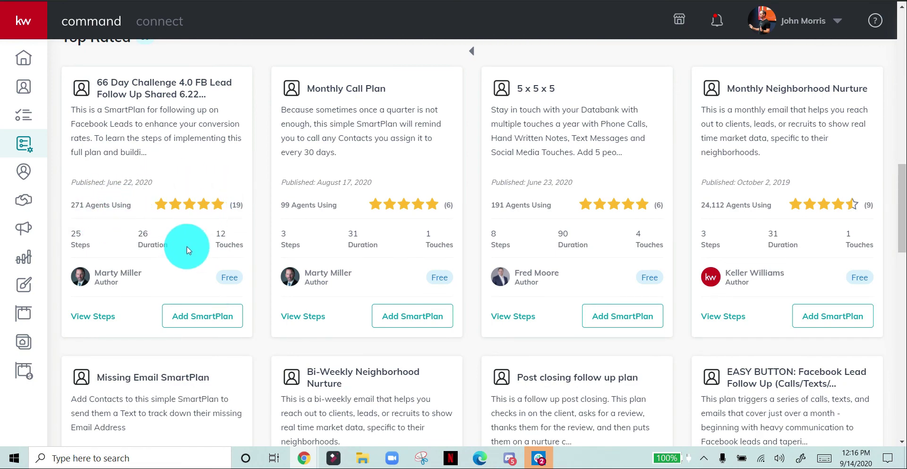
{"action": "scroll", "coordinate": [197, 254], "scroll_direction": "down", "scroll_amount": 1}
{"action": "scroll", "coordinate": [197, 253], "scroll_direction": "down", "scroll_amount": 3}
{"action": "scroll", "coordinate": [203, 250], "scroll_direction": "down", "scroll_amount": 3}
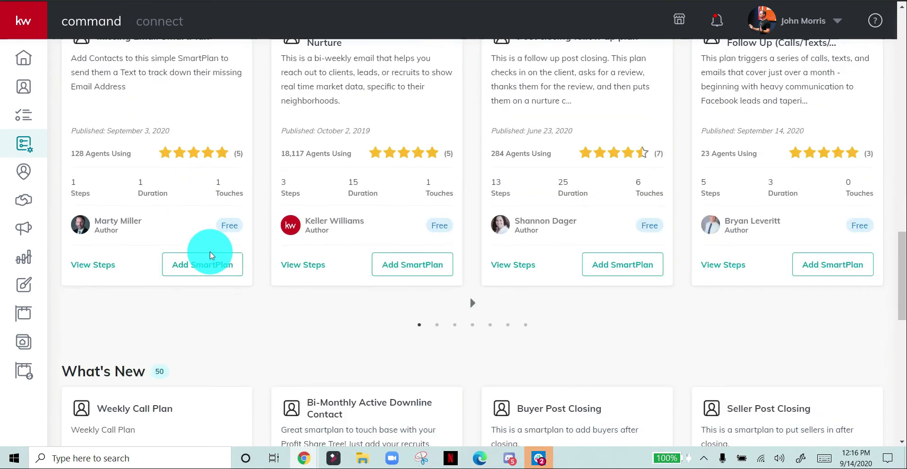
Add the Top Rated 5 x 5 x 5 plan from the Library to My SmartPlans under the name My 5 x 5 x 5.
{"action": "scroll", "coordinate": [211, 255], "scroll_direction": "up", "scroll_amount": 6}
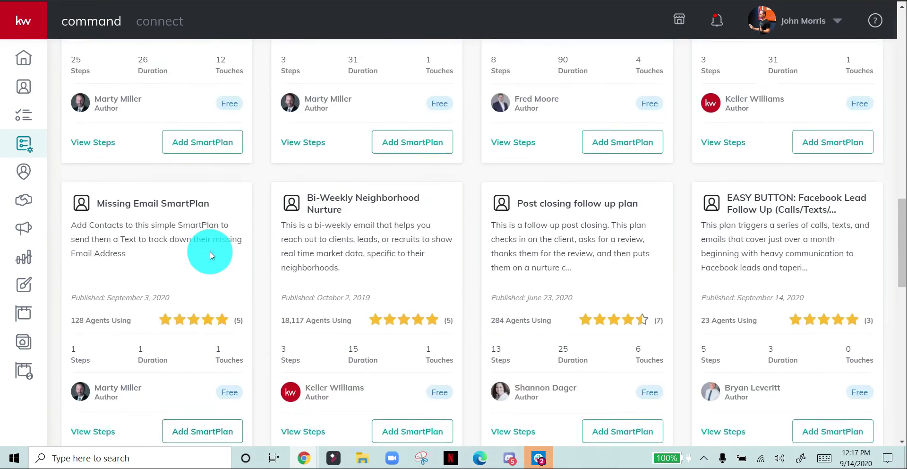
{"action": "scroll", "coordinate": [212, 250], "scroll_direction": "up", "scroll_amount": 2}
{"action": "scroll", "coordinate": [211, 249], "scroll_direction": "down", "scroll_amount": 1}
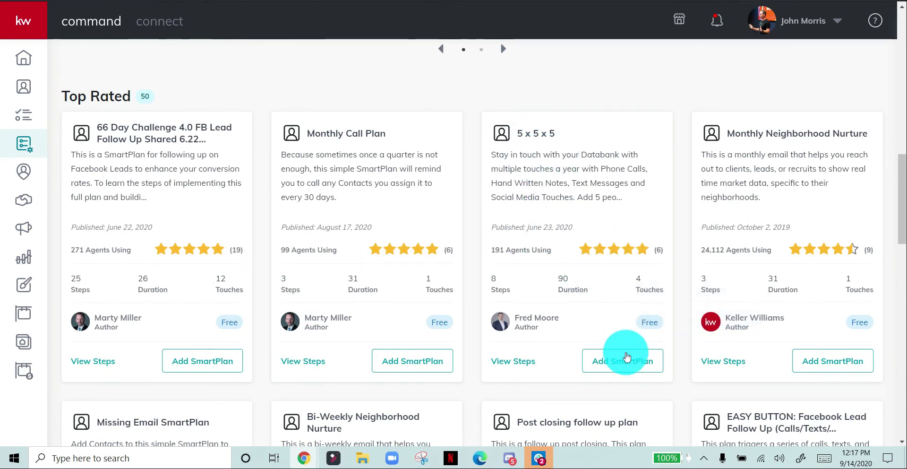
{"action": "left_click", "coordinate": [627, 362]}
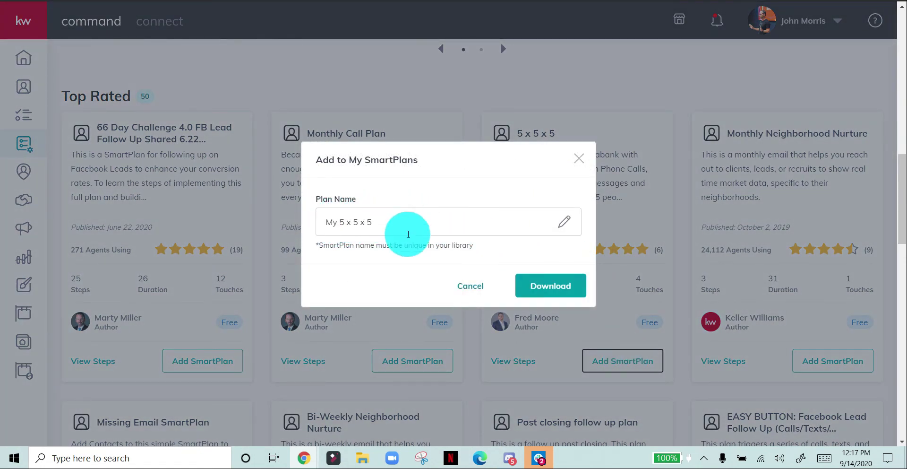
{"action": "left_click", "coordinate": [534, 285]}
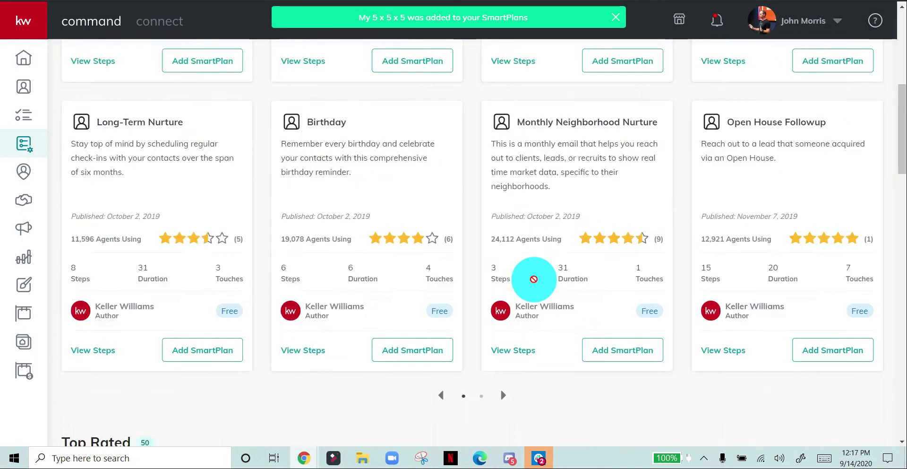
Return to My SmartPlans and look through the list of People Plans.
{"action": "scroll", "coordinate": [320, 283], "scroll_direction": "up", "scroll_amount": 8}
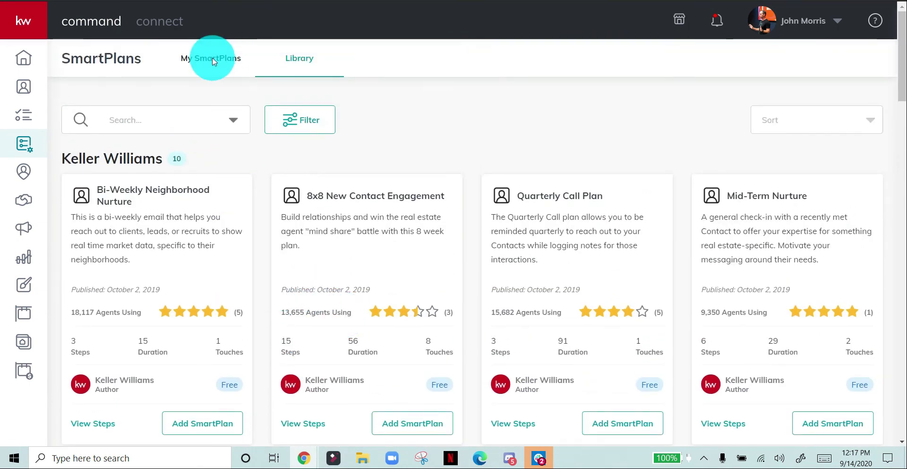
{"action": "left_click", "coordinate": [212, 59]}
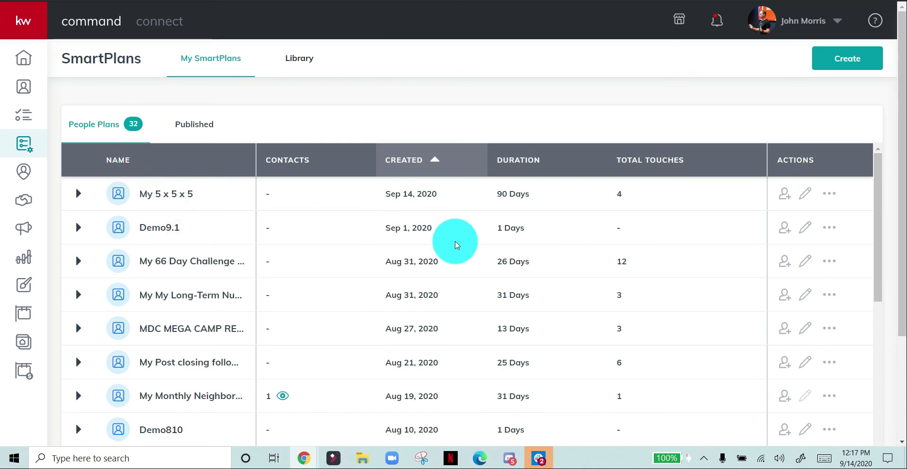
{"action": "scroll", "coordinate": [272, 310], "scroll_direction": "down", "scroll_amount": 3}
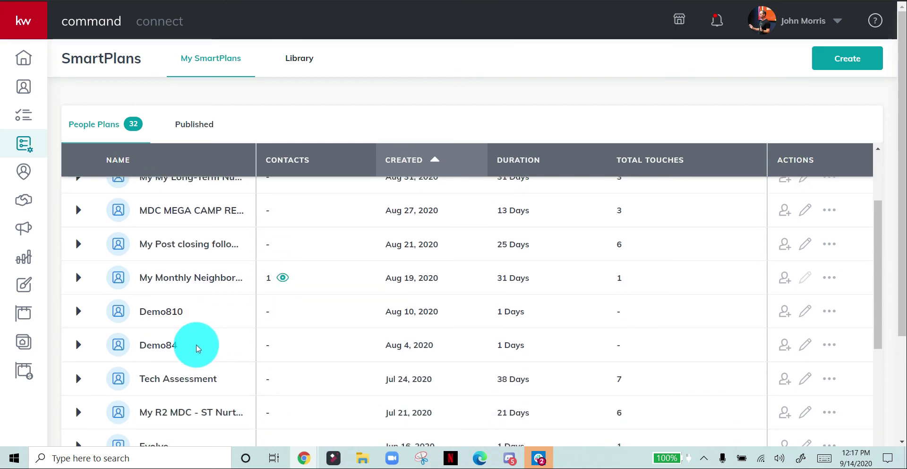
{"action": "scroll", "coordinate": [246, 349], "scroll_direction": "down", "scroll_amount": 1}
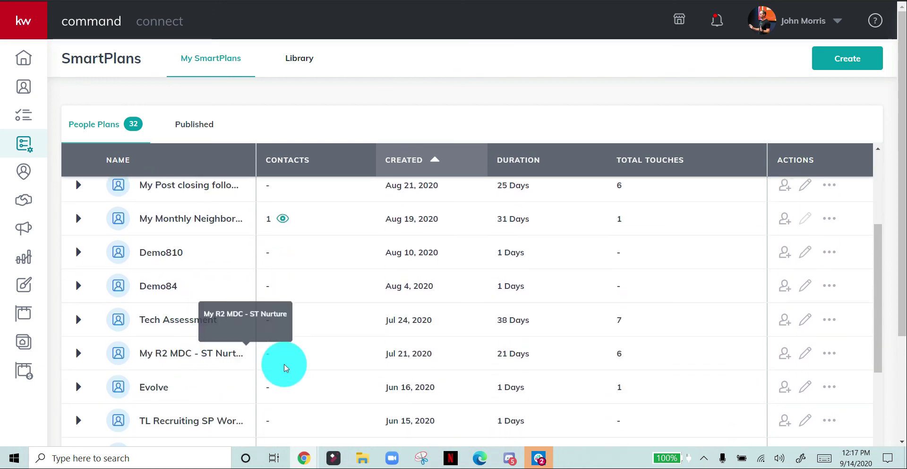
Open the My R2 MDC - ST Nurture plan, return to the list and show the further actions for the Tech Assessment plan.
{"action": "left_click", "coordinate": [802, 361]}
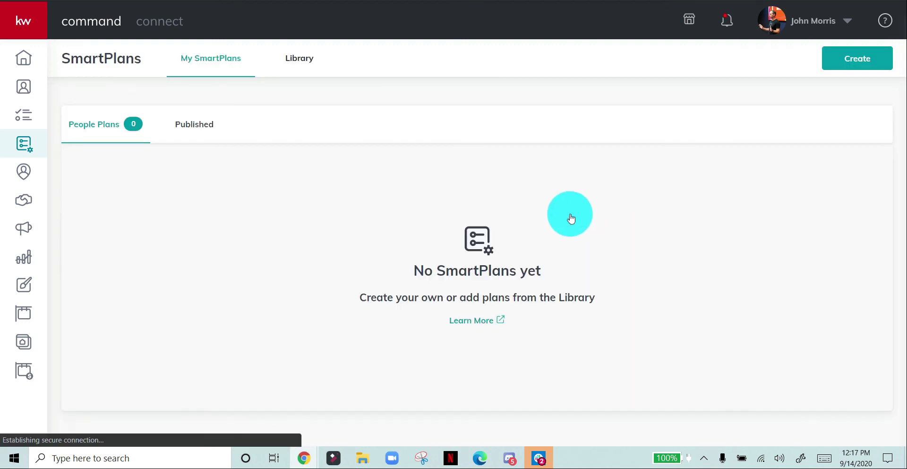
{"action": "scroll", "coordinate": [598, 294], "scroll_direction": "down", "scroll_amount": 3}
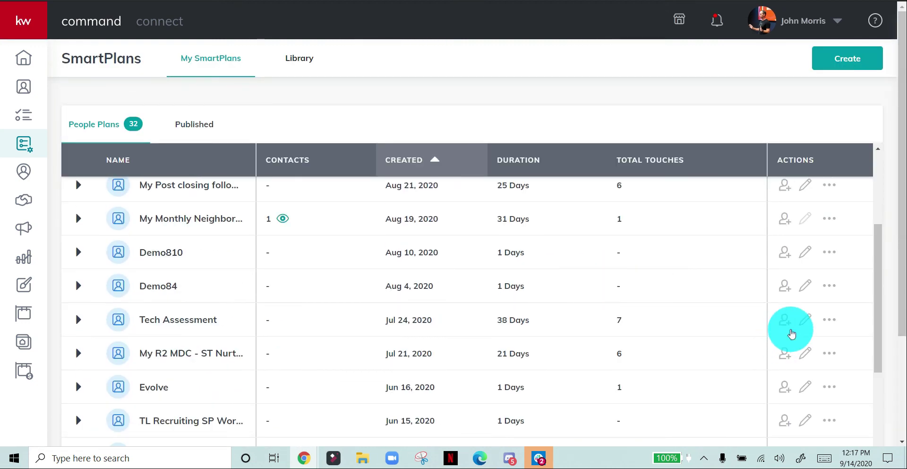
{"action": "left_click", "coordinate": [830, 320]}
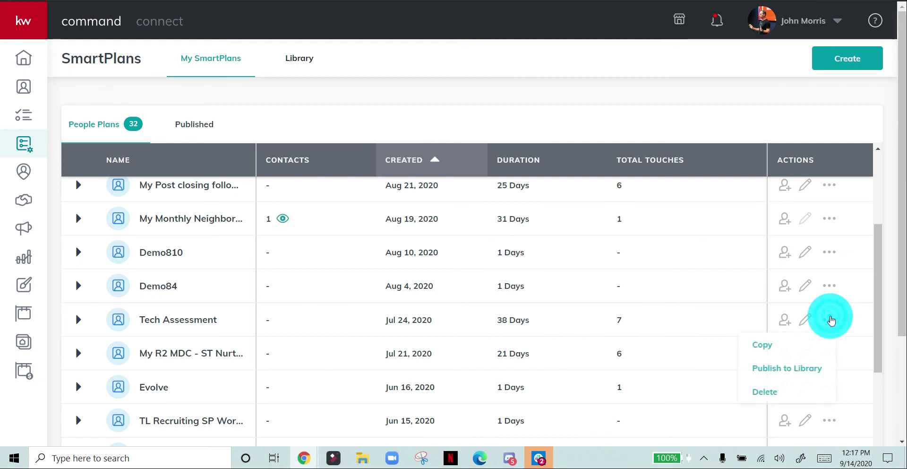